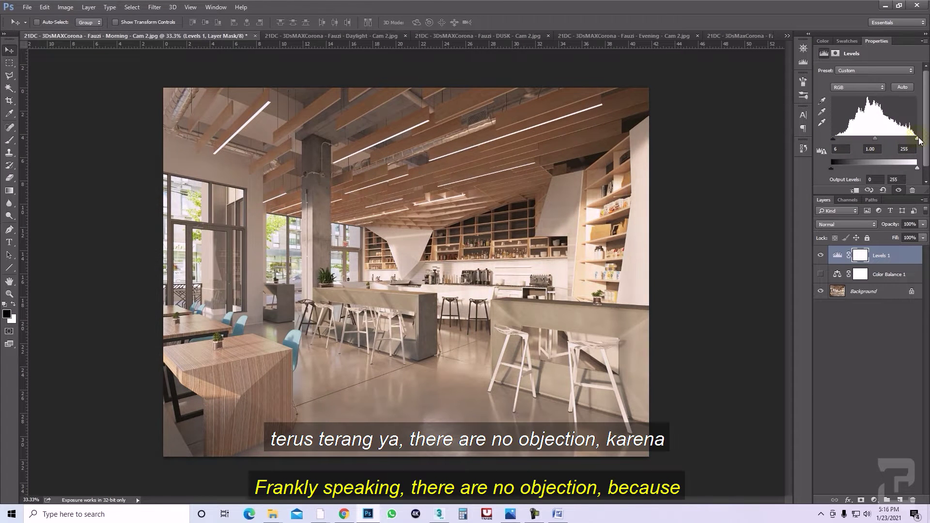
Lift the Morning render's Levels midtones to 6 / 1.19 / 254 and add a Brightness/Contrast layer.
left_click(875, 139)
left_click_drag(873, 138, 871, 138)
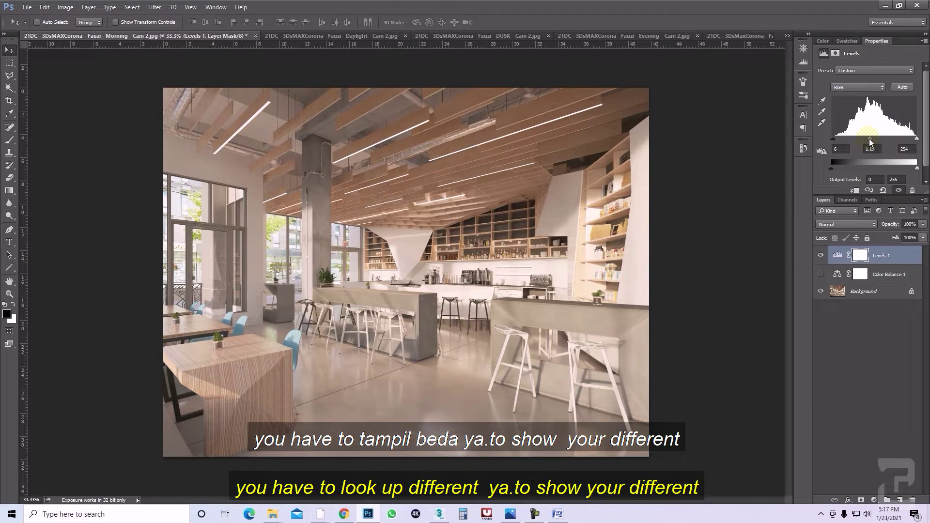
left_click(874, 499)
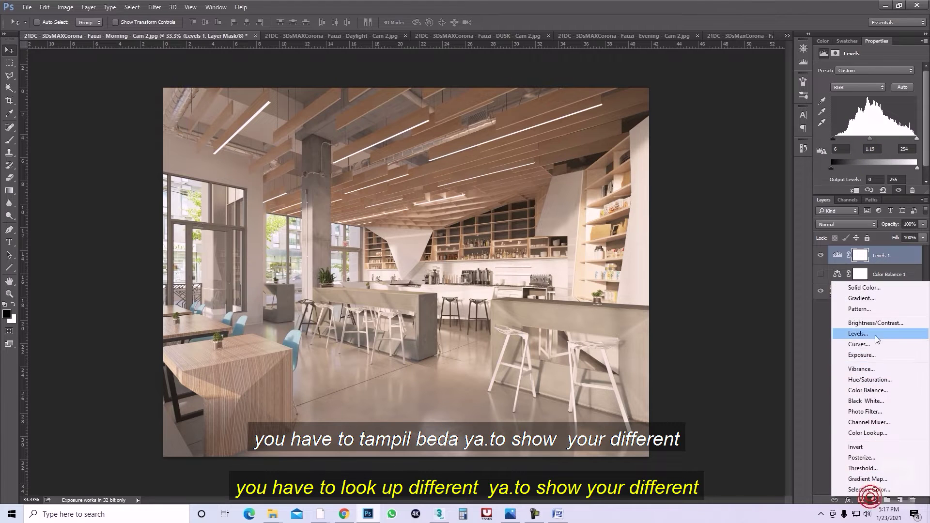
left_click(875, 323)
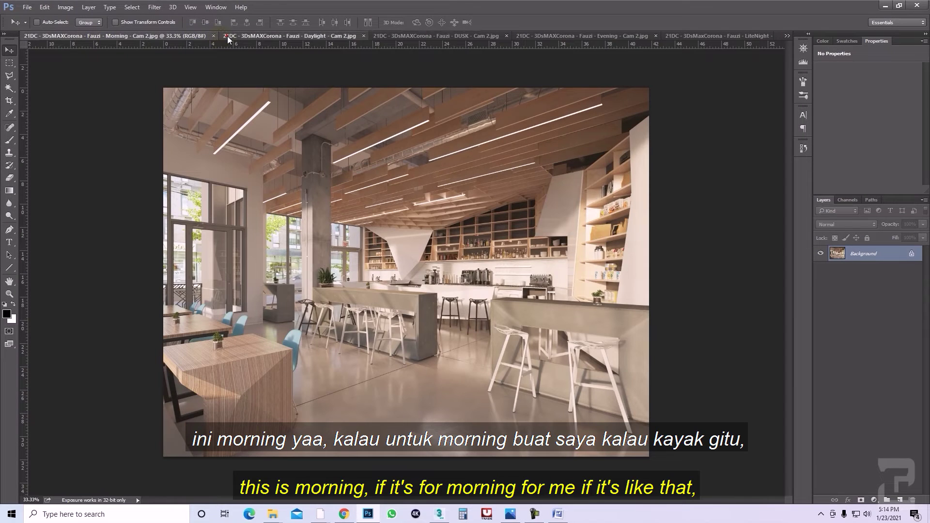
Browse the Daylight, Evening and LiteNight renders, then return to Morning and list the adjustment types.
left_click(227, 37)
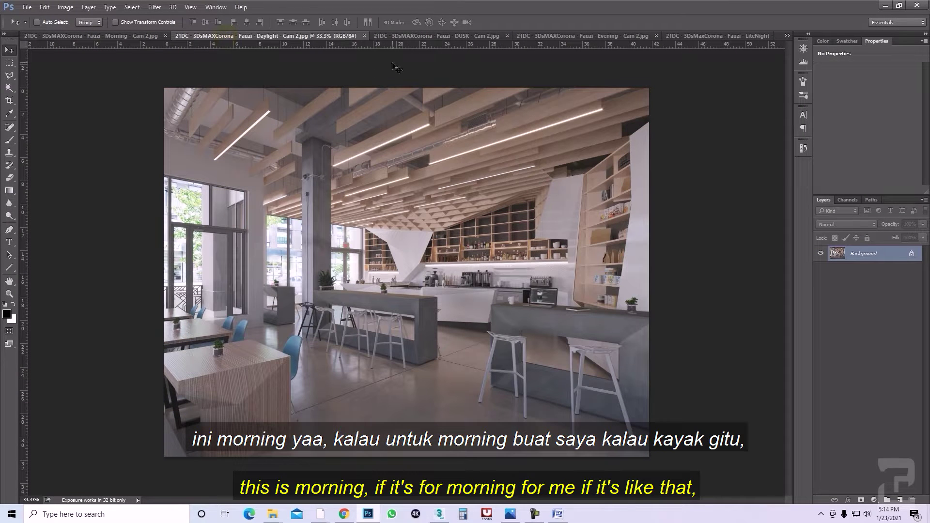
left_click(626, 35)
left_click(691, 35)
left_click(67, 38)
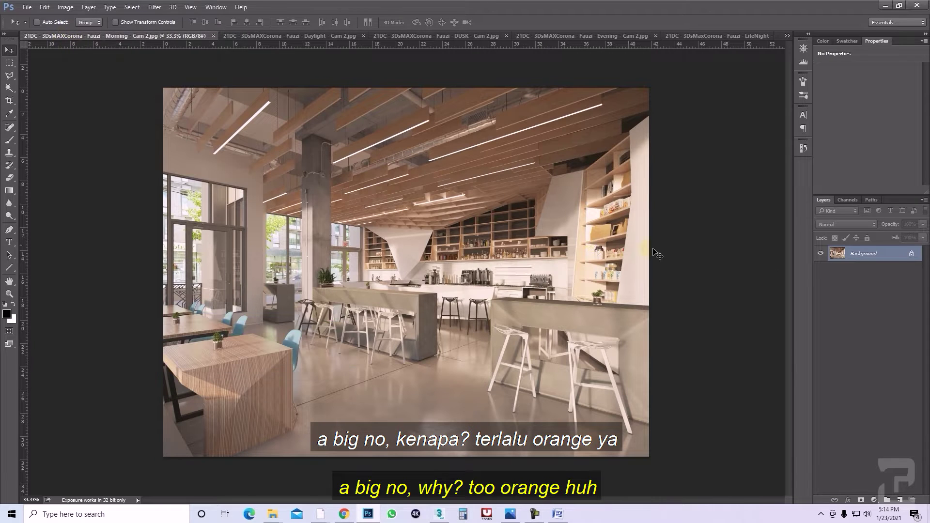
left_click(875, 499)
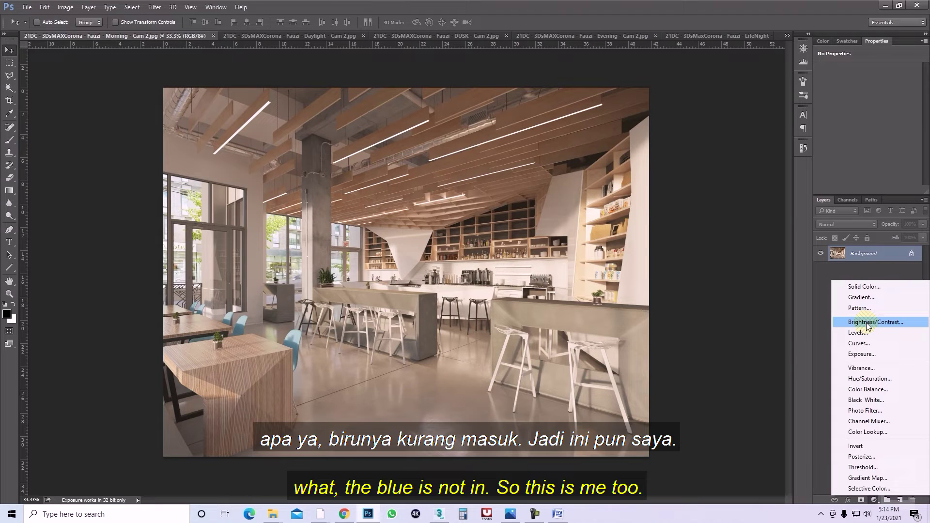
Add a Color Balance layer with midtones at cyan -26 and blue +11, then hide it.
left_click(870, 390)
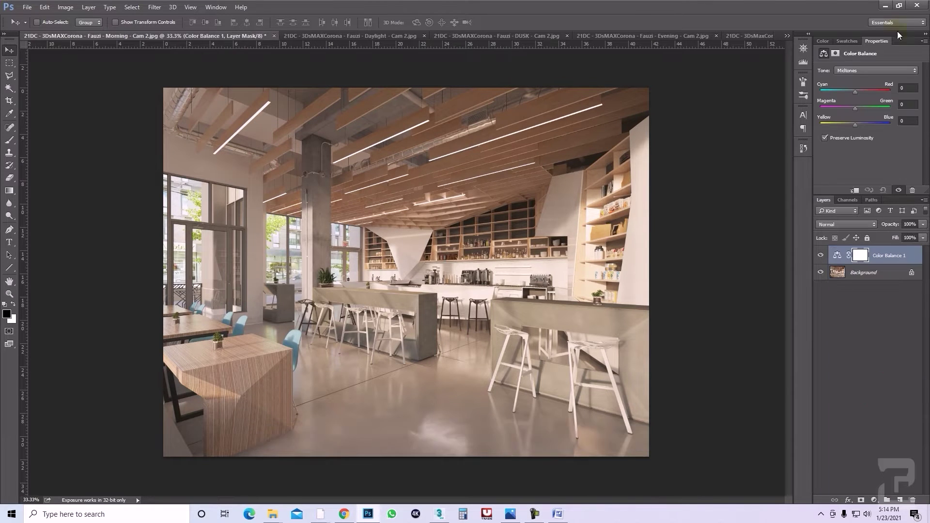
left_click_drag(854, 91, 855, 91)
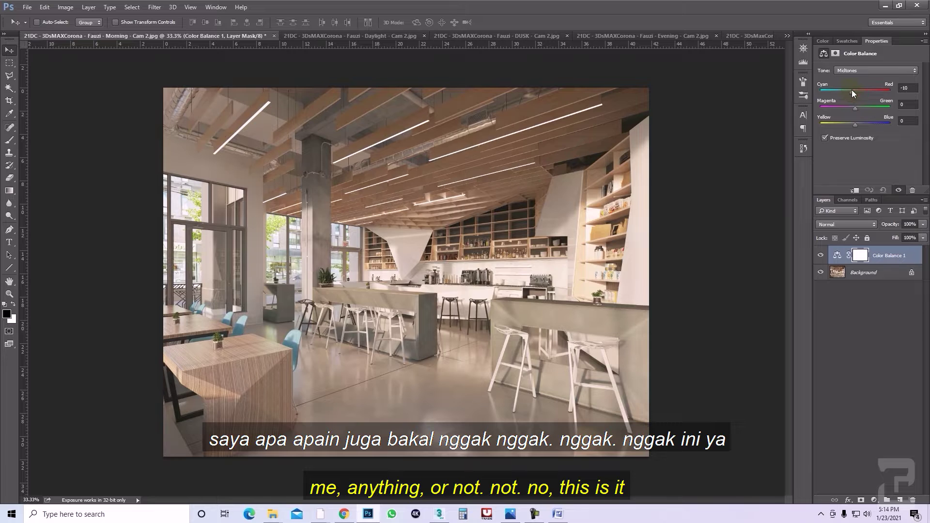
left_click_drag(854, 123, 855, 124)
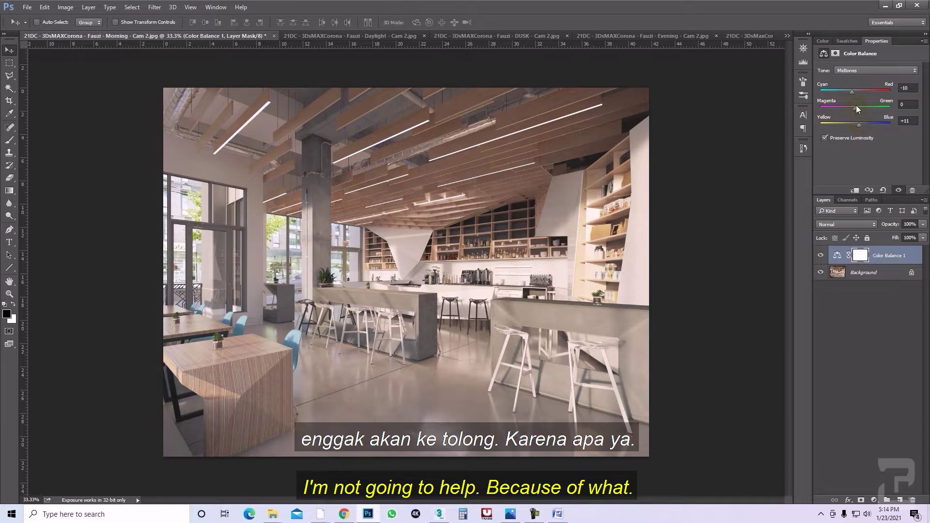
left_click_drag(851, 91, 845, 92)
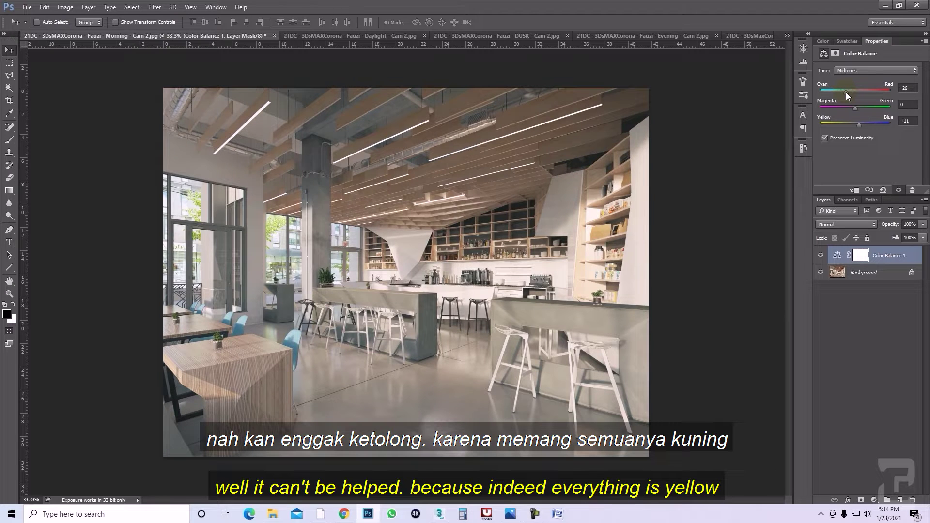
left_click(820, 255)
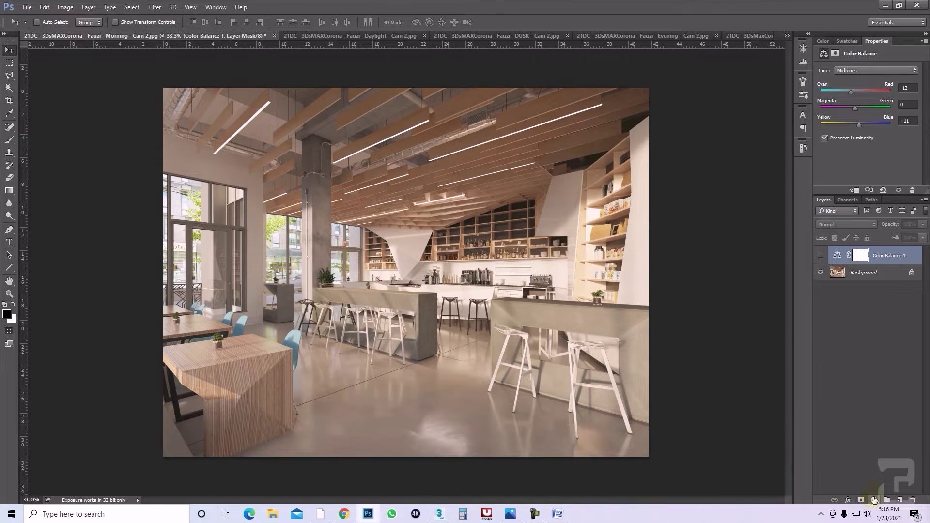
Bring up the adjustment layer types again above the hidden Color Balance layer.
left_click(874, 500)
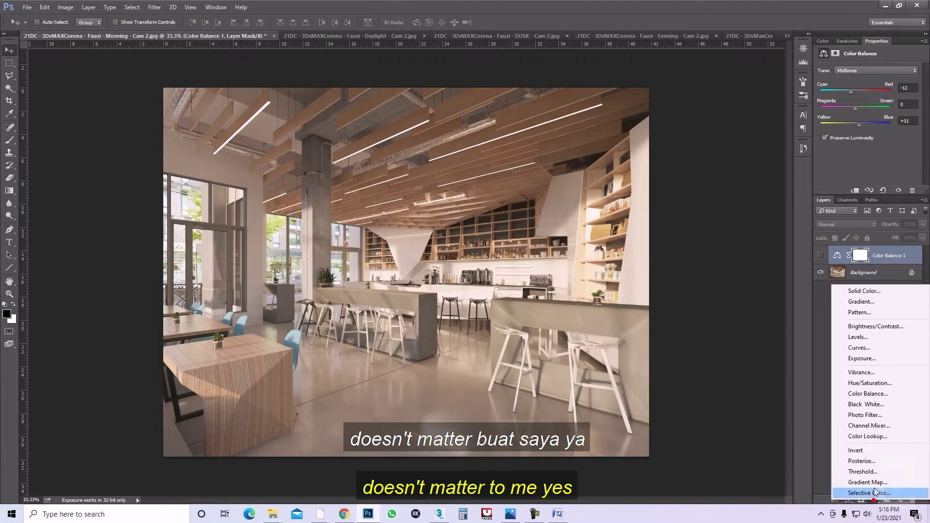
Add a Levels layer at 6 / 1.19 / 254 and a Brightness/Contrast layer at 8 / -8.
left_click(872, 338)
left_click_drag(916, 139, 833, 140)
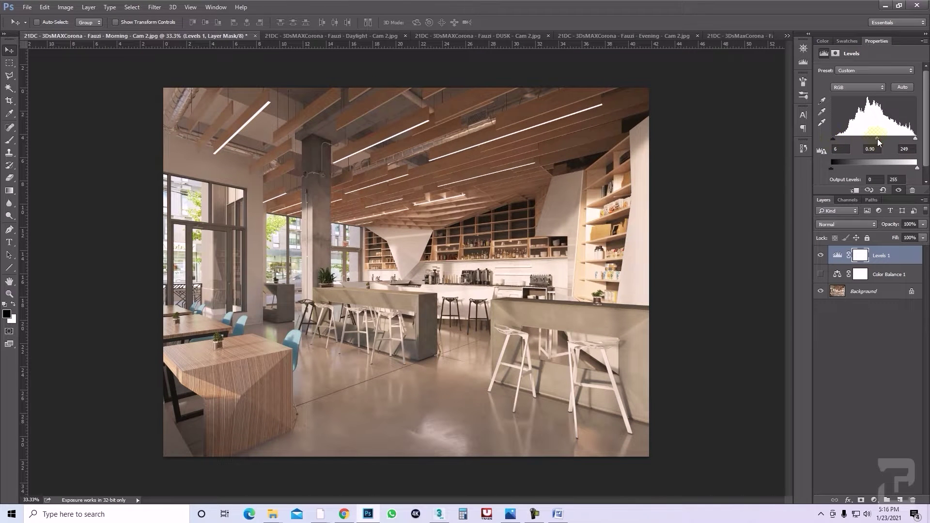
left_click_drag(877, 139, 874, 139)
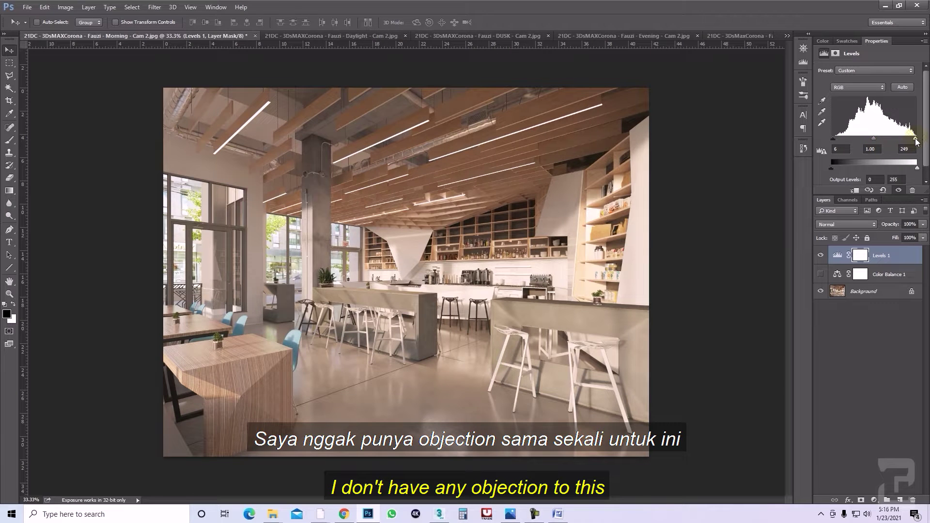
left_click_drag(916, 140, 870, 138)
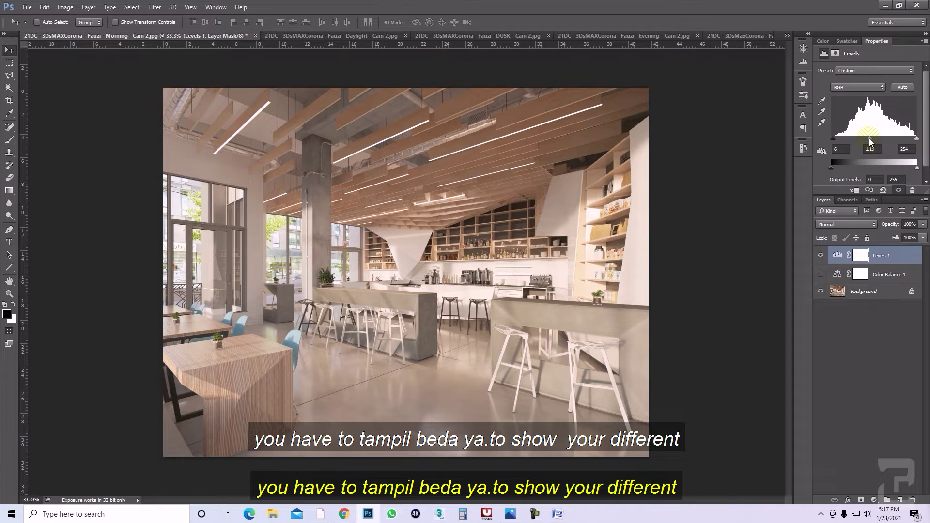
left_click(874, 500)
left_click(855, 335)
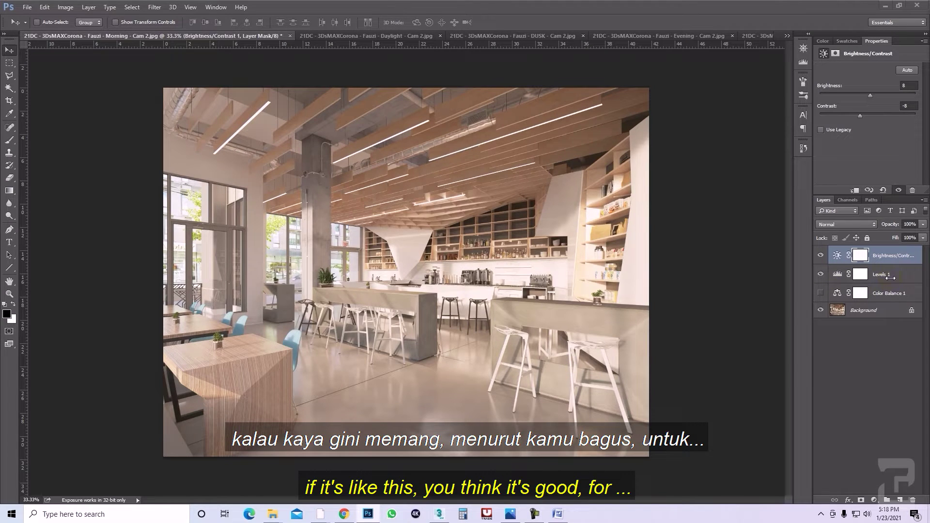
Hide Levels 1 to compare, then delete Levels 1, Color Balance 1 and Brightness/Contrast 1.
left_click(837, 256)
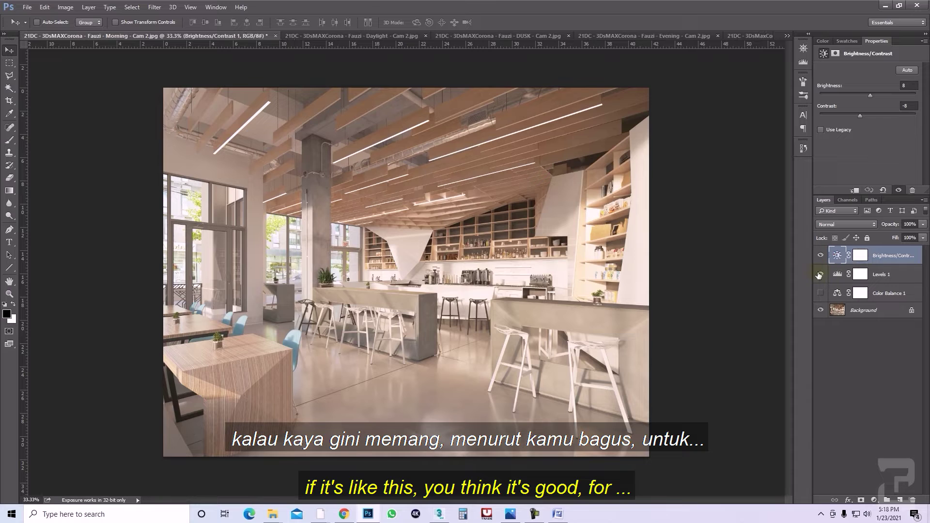
left_click(820, 274)
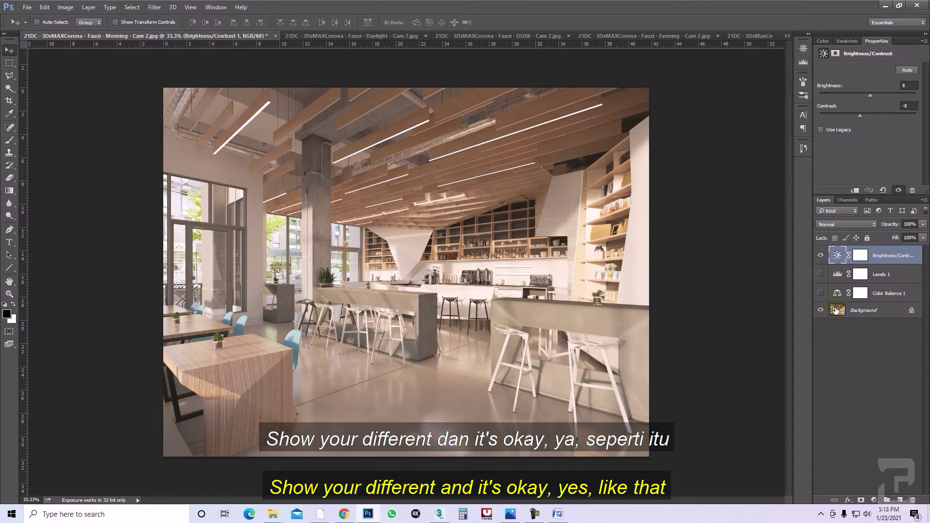
left_click(852, 312)
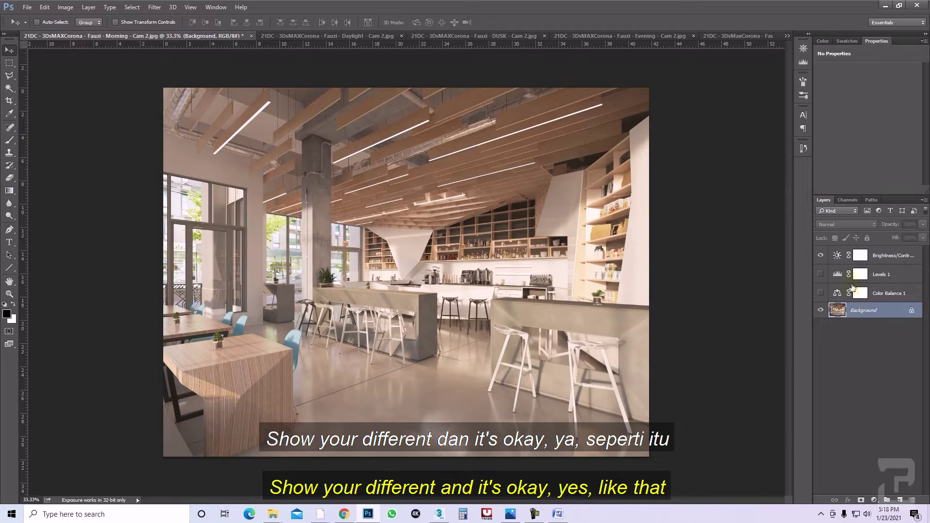
left_click(857, 274)
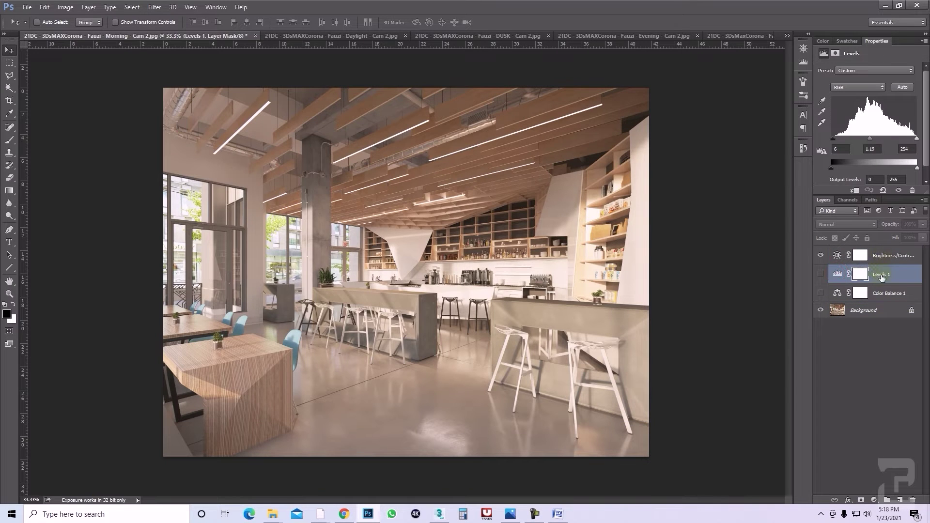
left_click(885, 294, "shift")
left_click(885, 260, "shift")
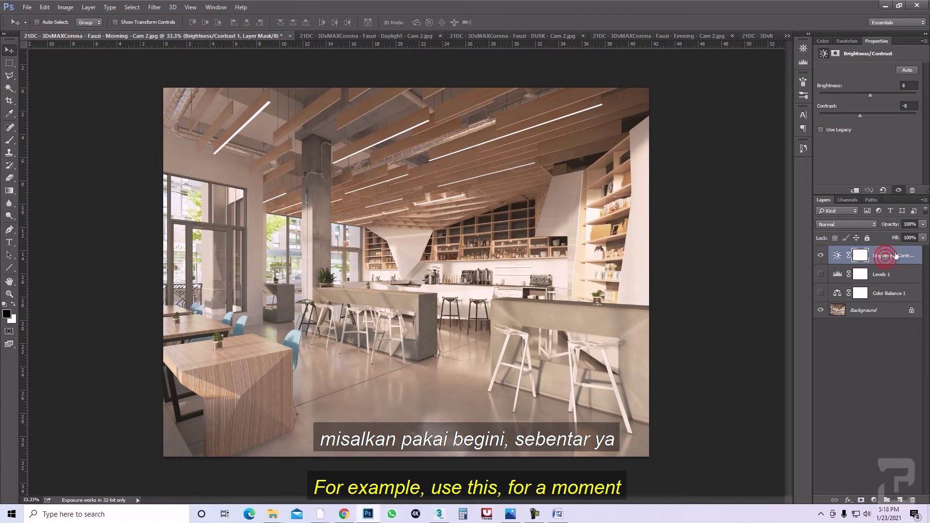
left_click_drag(882, 284, 911, 497)
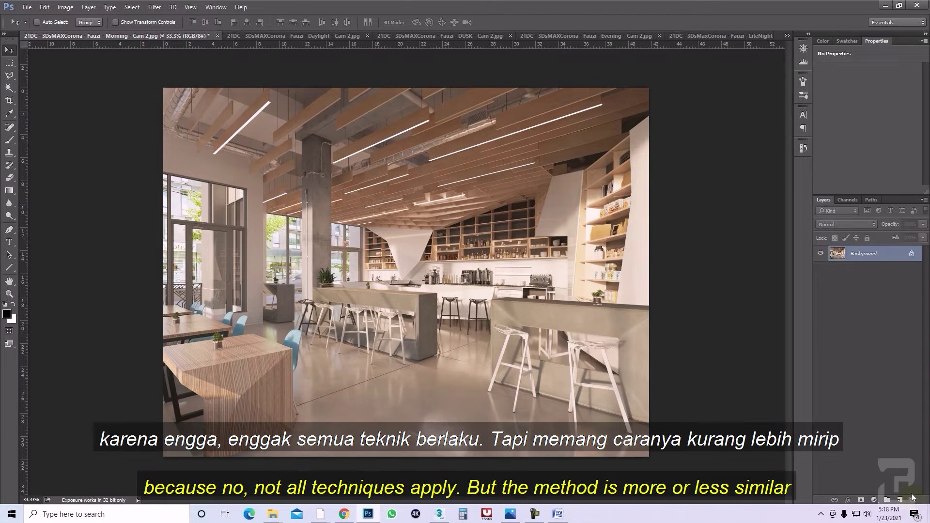
Duplicate the Morning render as Layer 1 blended in Screen mode at 18% opacity.
key("ctrl+j")
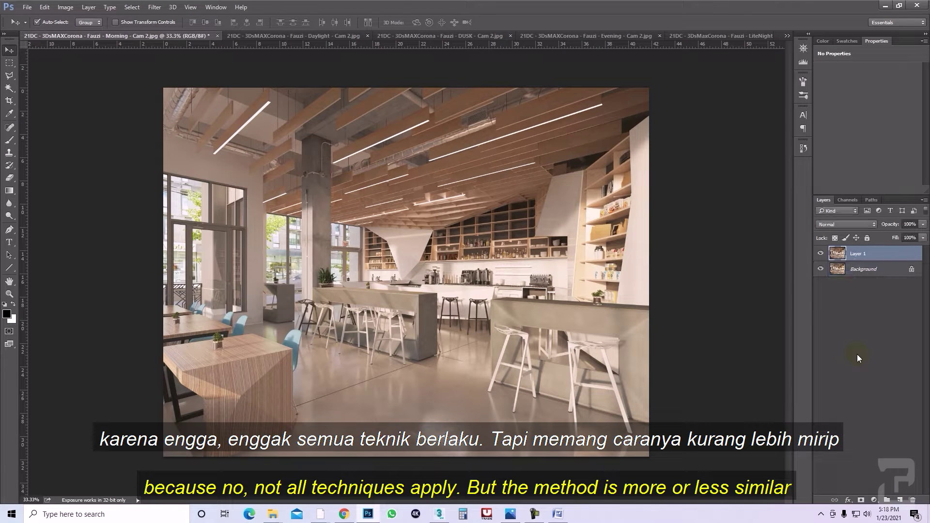
left_click(847, 224)
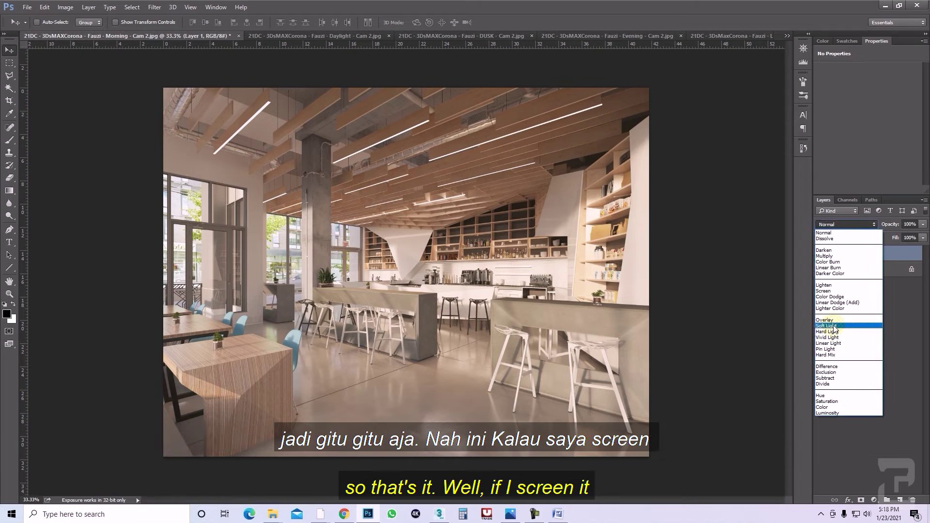
left_click(835, 290)
left_click(921, 225)
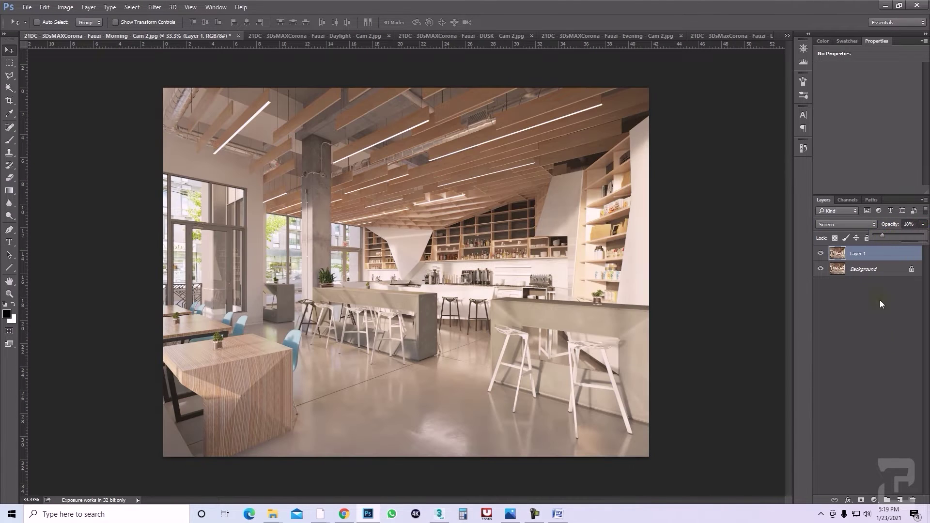
Duplicate the Screen layer as a Soft Light copy at 51% opacity.
key("ctrl+j")
left_click(850, 224)
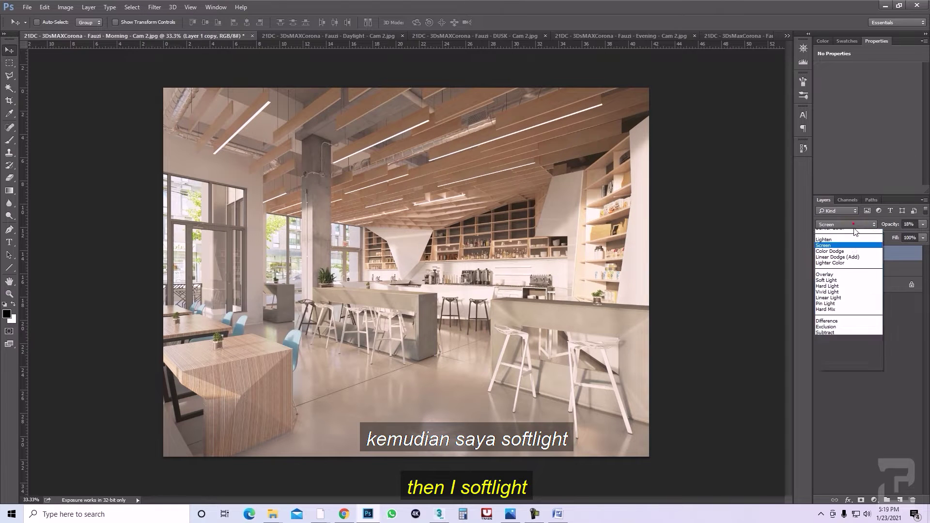
left_click(853, 327)
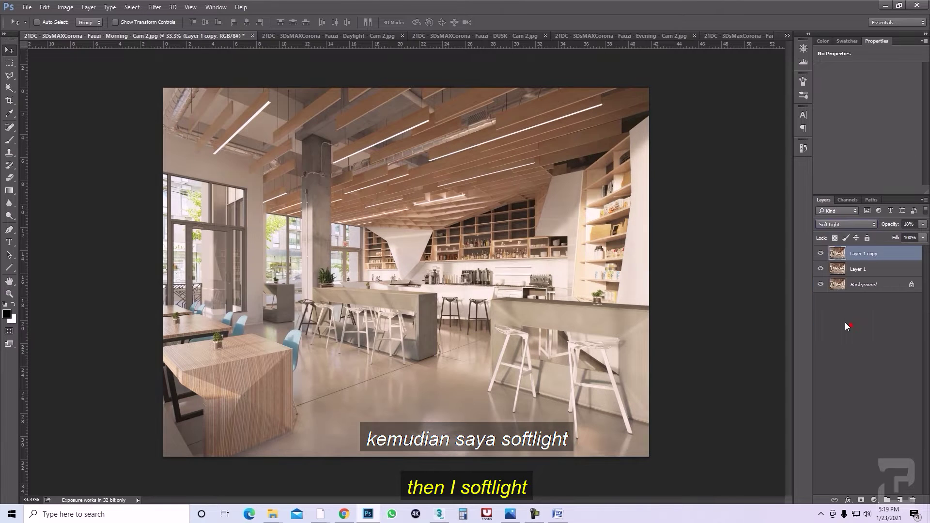
left_click(922, 224)
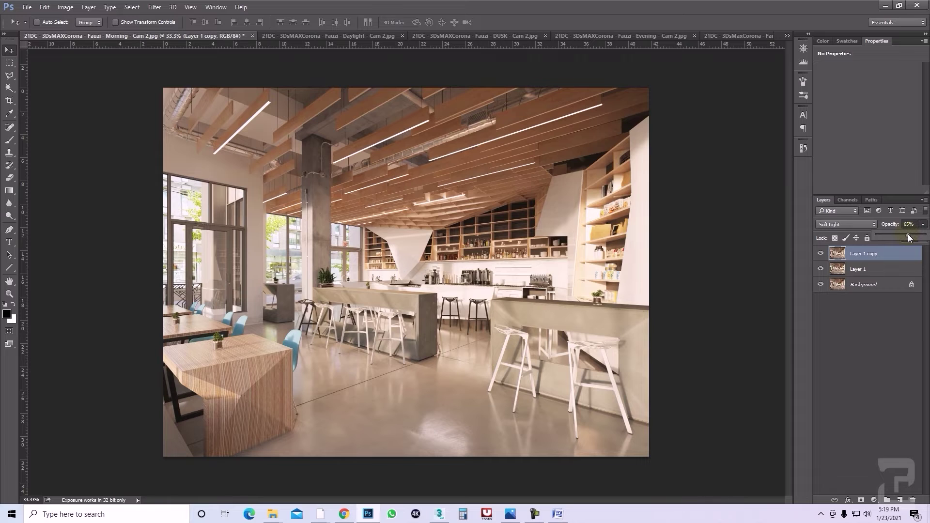
mouse_move(904, 234)
left_mouse_down()
mouse_move(920, 235)
mouse_move(901, 237)
left_mouse_up()
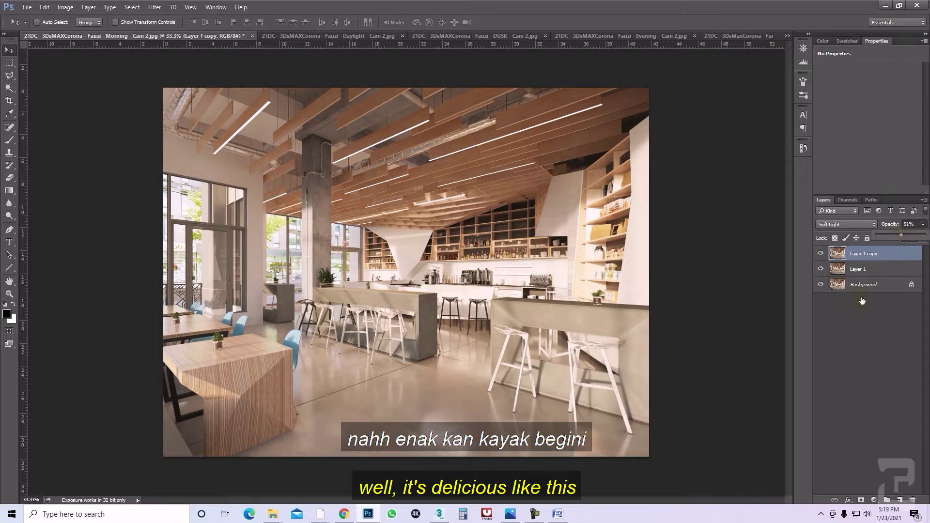
left_click(875, 500)
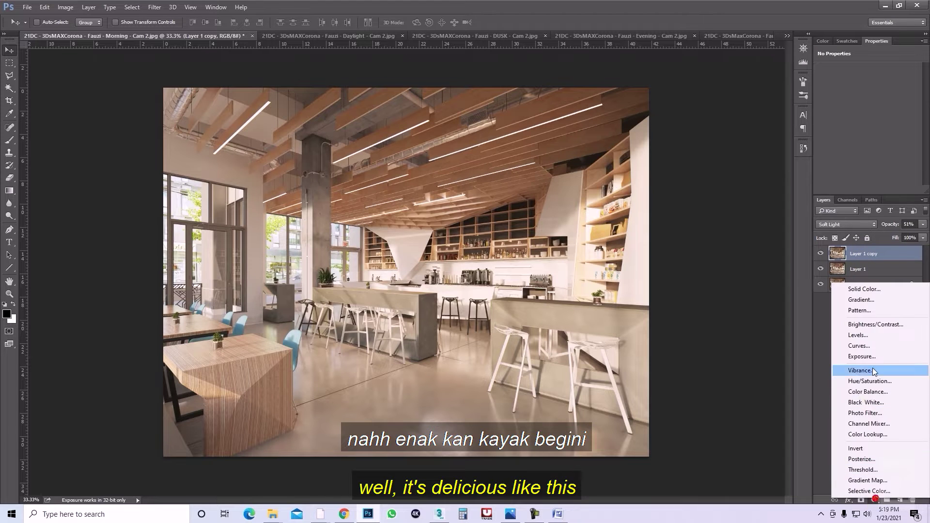
Add a Color Balance layer with midtones cyan -7 and blue +4, then move to the Daylight render.
left_click(871, 395)
left_click_drag(853, 92, 852, 92)
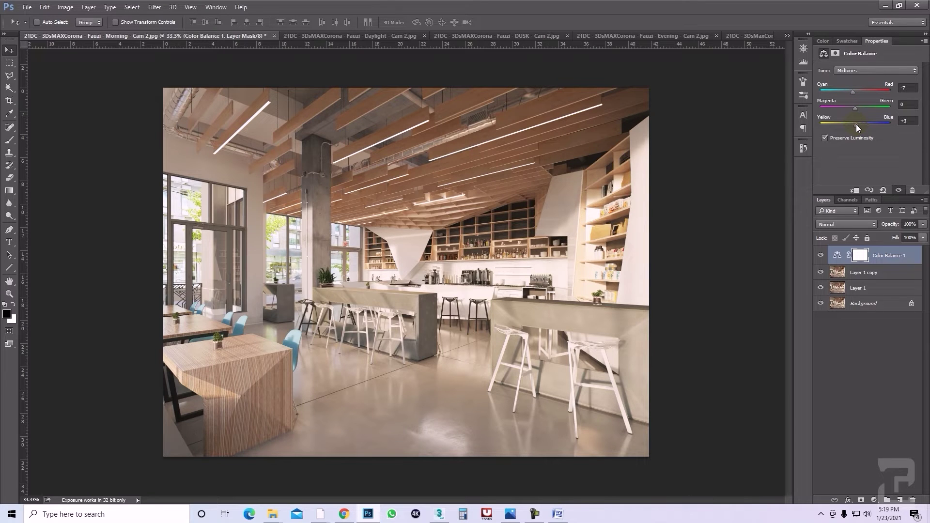
left_click(361, 282, "ctrl")
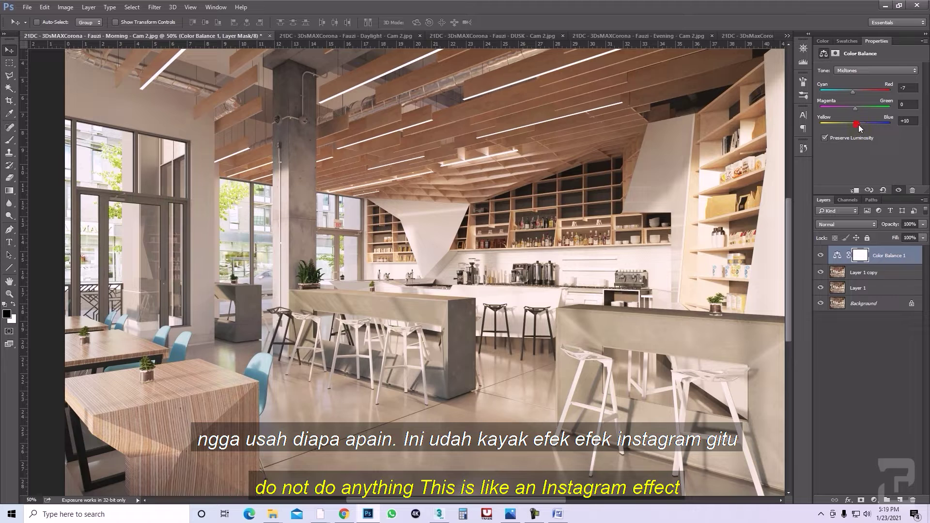
left_click_drag(859, 124, 856, 125)
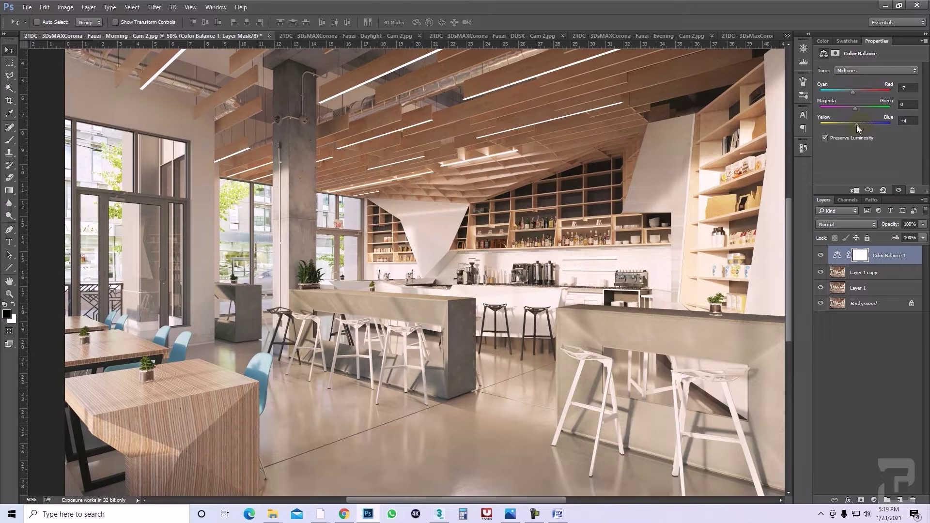
left_click(418, 317, "ctrl+alt")
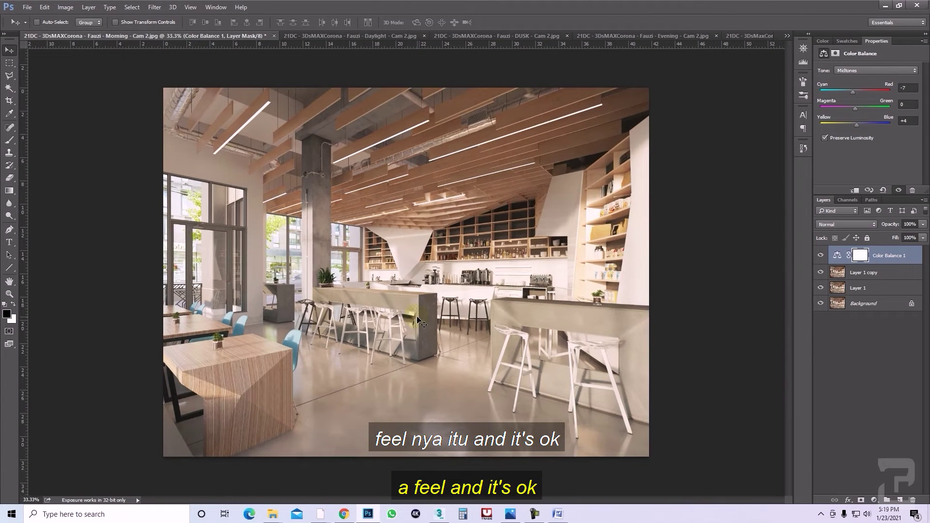
left_click(820, 304)
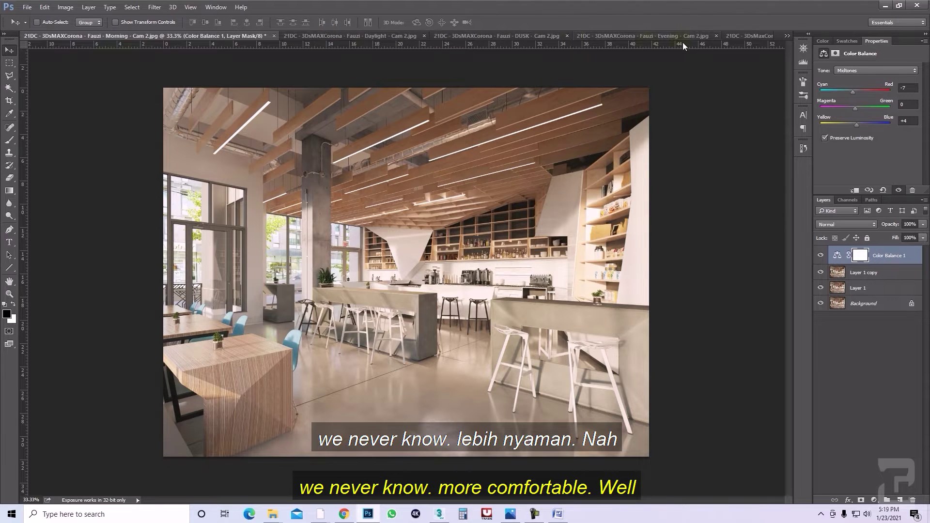
left_click(400, 36)
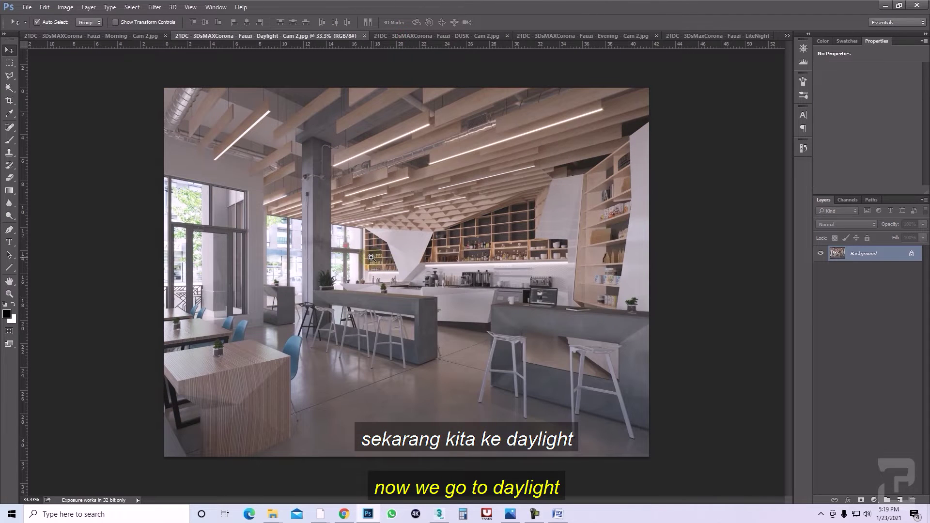
Give the Daylight render a Brightness/Contrast layer at brightness 47 and an empty Layer 1 above.
left_click(371, 260, "ctrl")
left_click(371, 260, "alt")
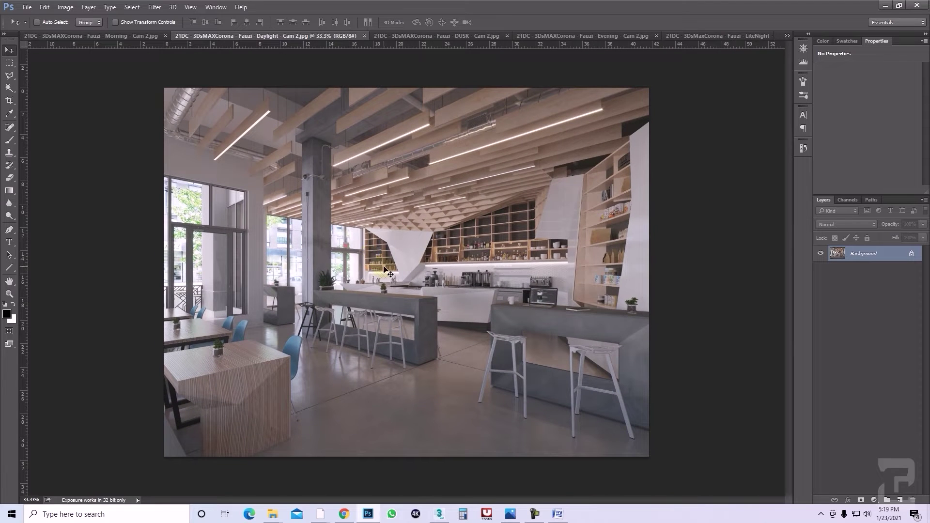
left_click(875, 499)
left_click(858, 324)
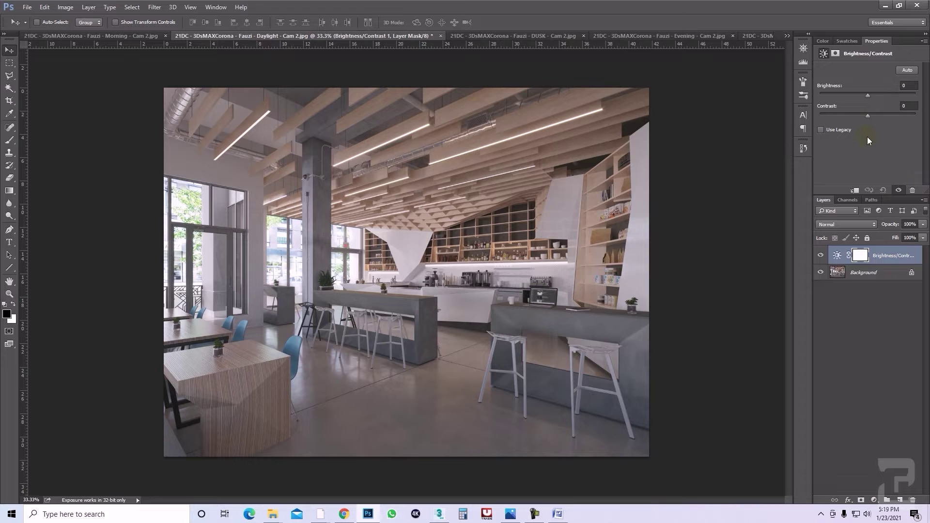
left_click_drag(867, 95, 883, 97)
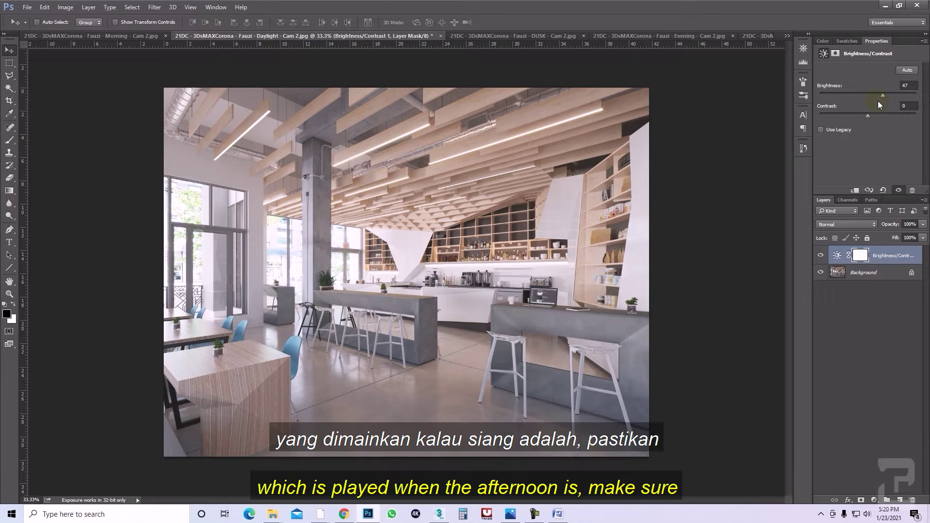
scroll(320, 390, "up", 1)
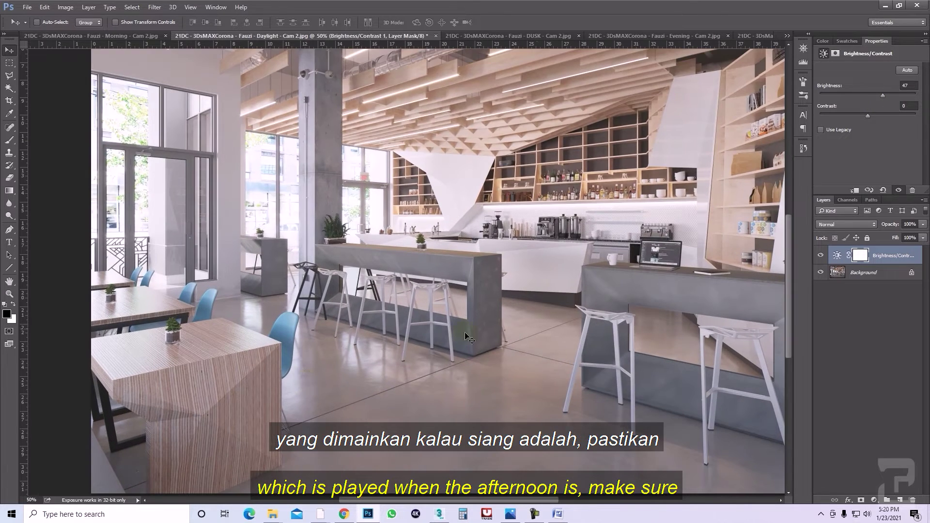
left_click(899, 500)
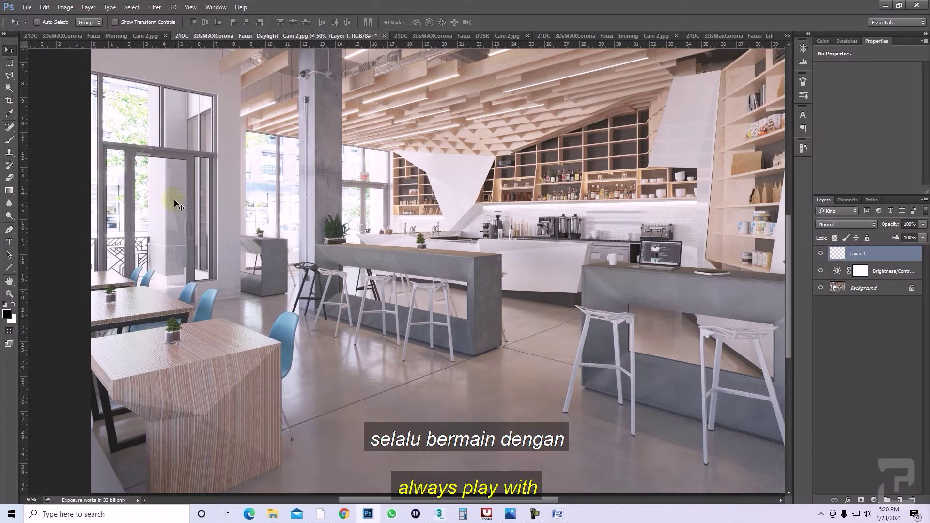
Set up a black Brush at 100% hardness and 13 px size.
left_click(10, 140)
left_click(203, 22)
left_click(49, 23)
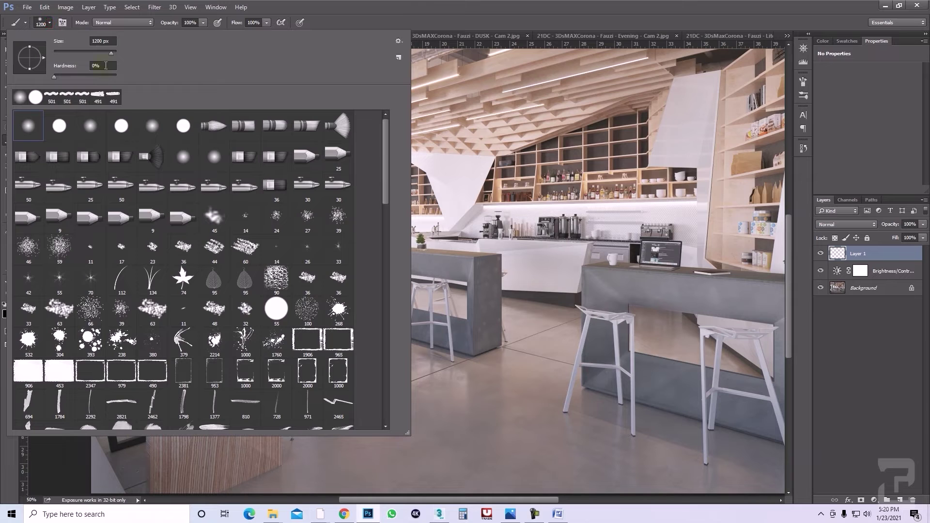
mouse_move(59, 78)
left_mouse_down()
mouse_move(116, 77)
mouse_move(90, 54)
left_mouse_up()
key("Return")
Circle the floor, chair, table and bar stool reflections on Layer 1, then hide the marks.
mouse_move(444, 361)
left_mouse_down()
mouse_move(303, 320)
mouse_move(509, 404)
mouse_move(339, 313)
left_mouse_up()
left_click_drag(244, 288, 264, 310)
mouse_move(300, 272)
left_mouse_down()
mouse_move(283, 291)
mouse_move(291, 271)
left_mouse_up()
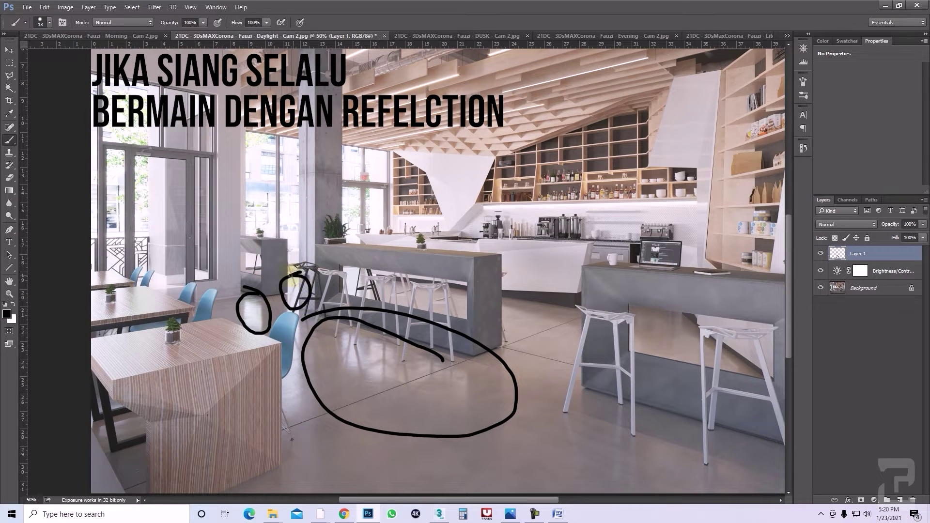
mouse_move(301, 346)
left_mouse_down()
mouse_move(276, 375)
mouse_move(284, 354)
left_mouse_up()
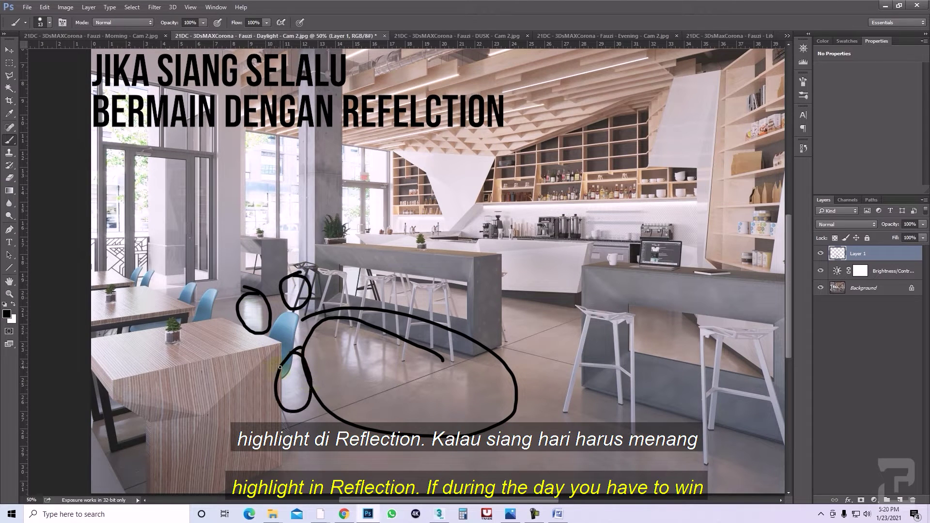
mouse_move(92, 285)
left_mouse_down()
mouse_move(138, 297)
mouse_move(92, 328)
left_mouse_up()
left_click_drag(112, 273, 92, 263)
mouse_move(144, 335)
left_mouse_down()
mouse_move(94, 351)
mouse_move(160, 364)
mouse_move(111, 332)
left_mouse_up()
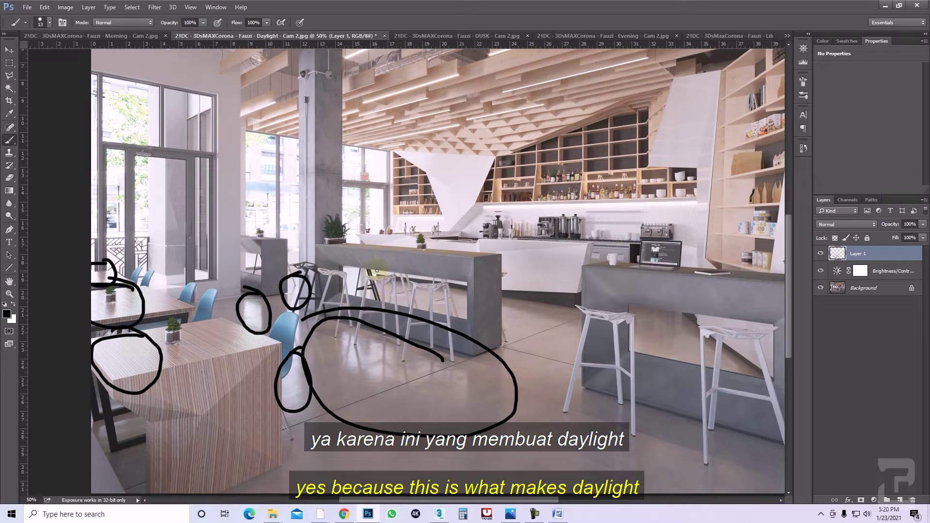
mouse_move(339, 268)
left_mouse_down()
mouse_move(382, 275)
mouse_move(358, 300)
mouse_move(347, 267)
left_mouse_up()
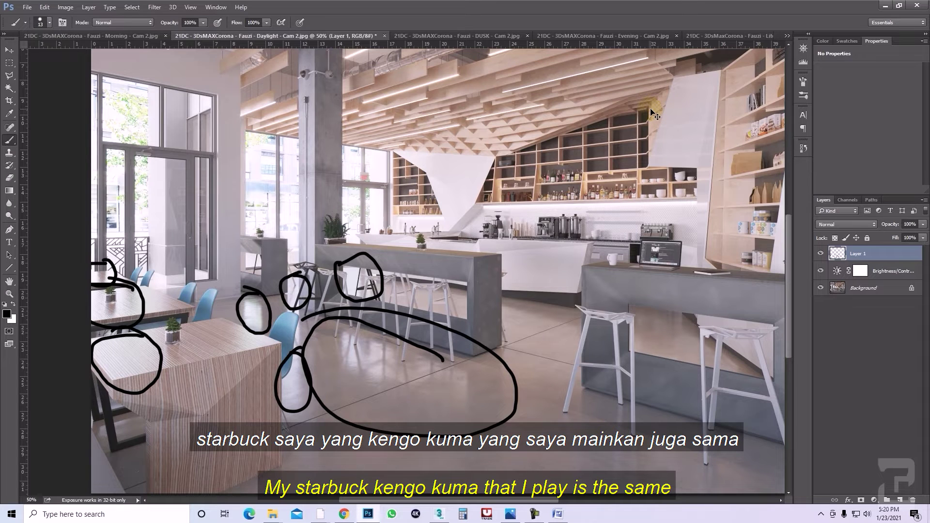
left_click(820, 252)
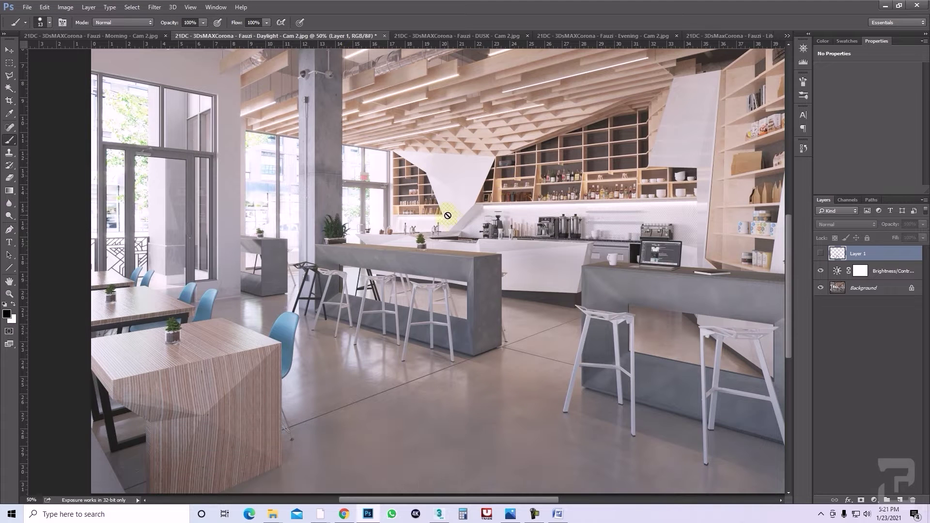
Hide the Brightness/Contrast layer and duplicate the daylight background as a Screen-blended copy.
left_click(838, 291)
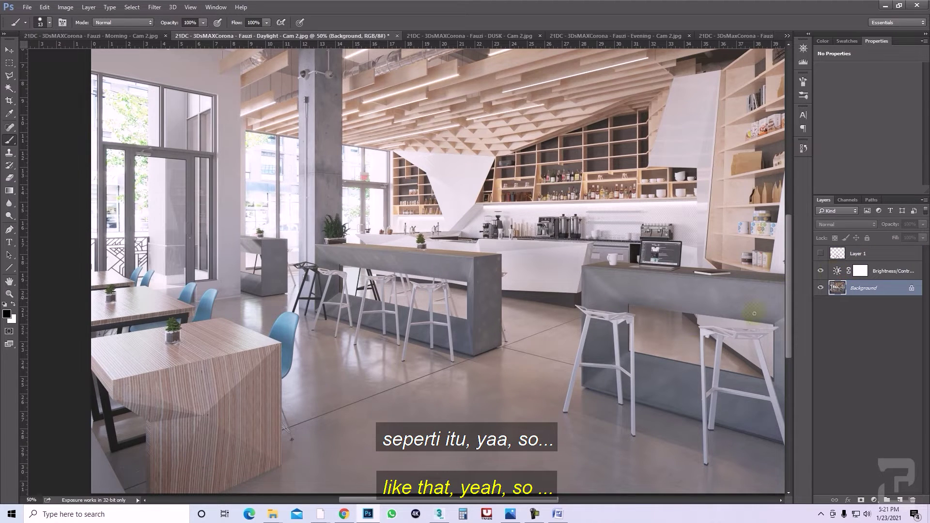
key("ctrl+minus")
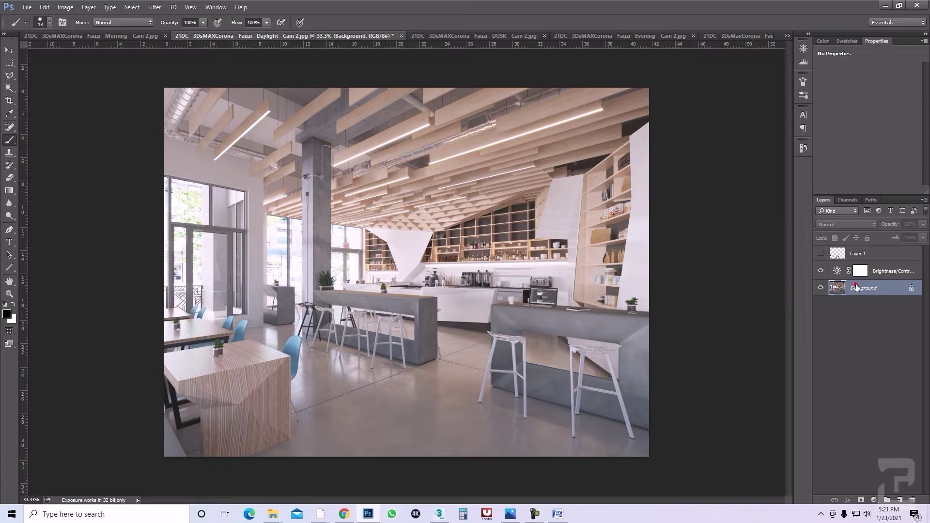
left_click(820, 271)
key("ctrl+j")
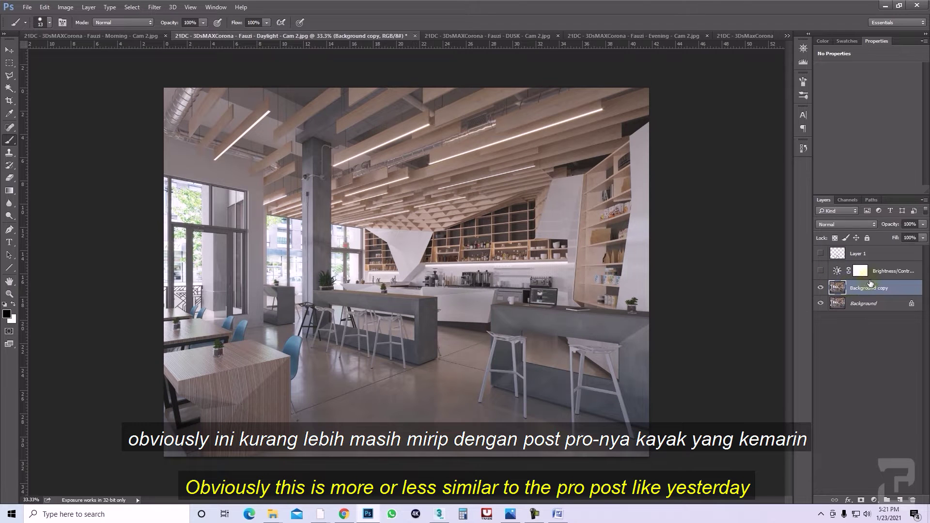
left_click(845, 224)
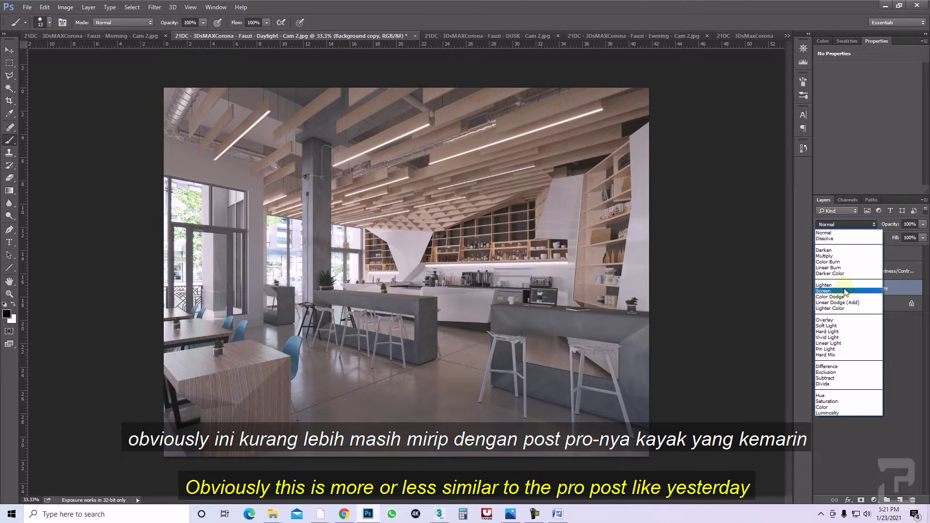
left_click(847, 290)
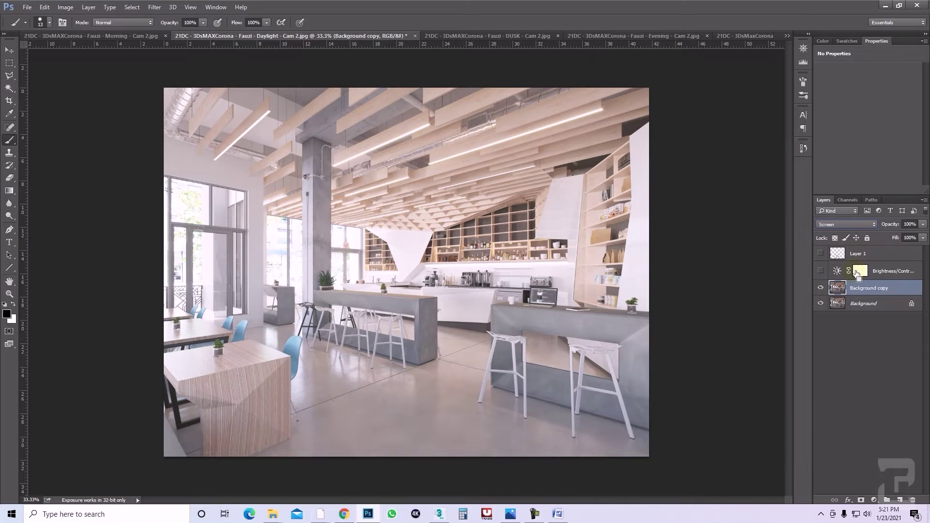
Duplicate the Screen copy as a Soft Light layer at 55%, then adjust the Screen copy's opacity.
key("ctrl+j")
left_click(845, 224)
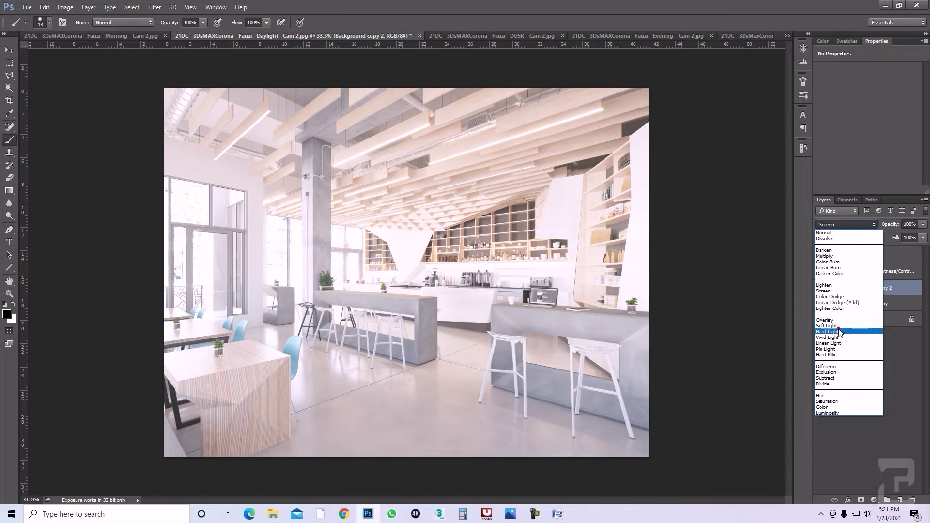
left_click(827, 325)
left_click(922, 225)
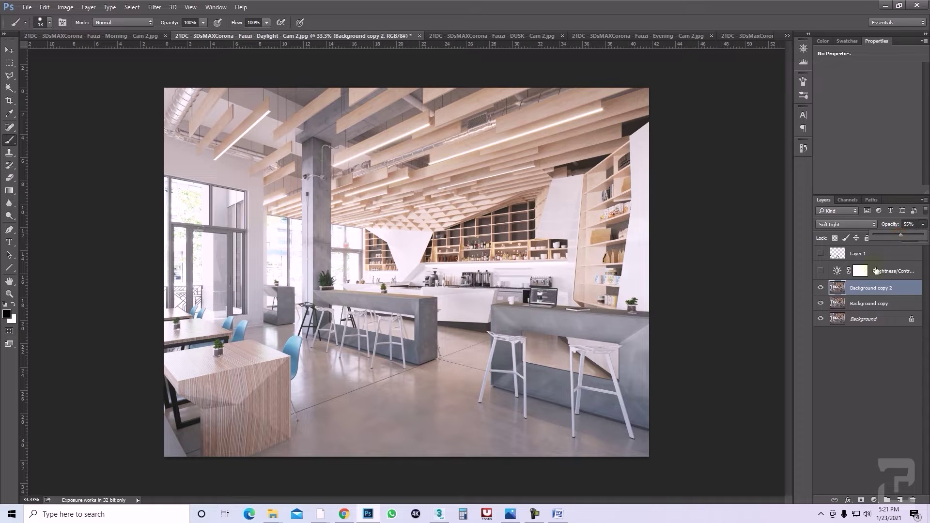
left_click(867, 303)
left_click(923, 224)
left_click_drag(886, 235, 899, 237)
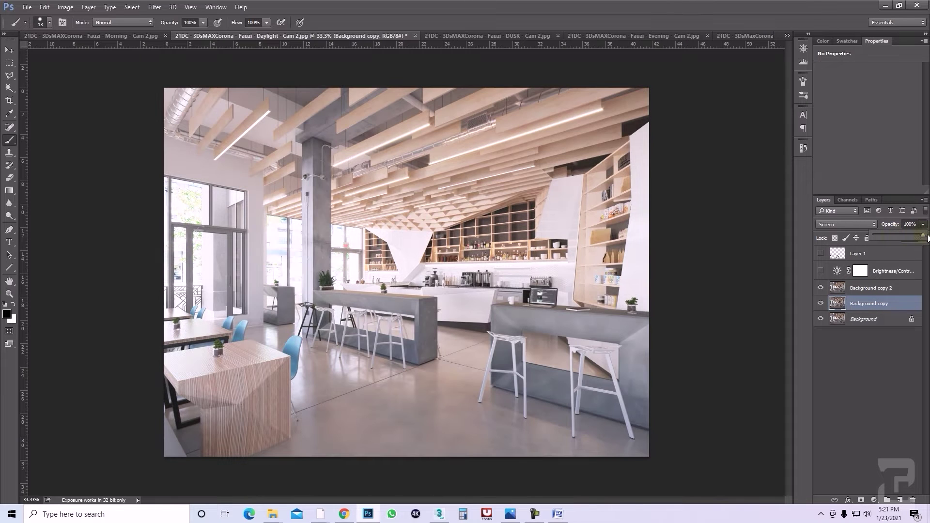
Add a default Levels adjustment layer above the Soft Light copy.
left_click(866, 287)
left_click(874, 500)
left_click(857, 334)
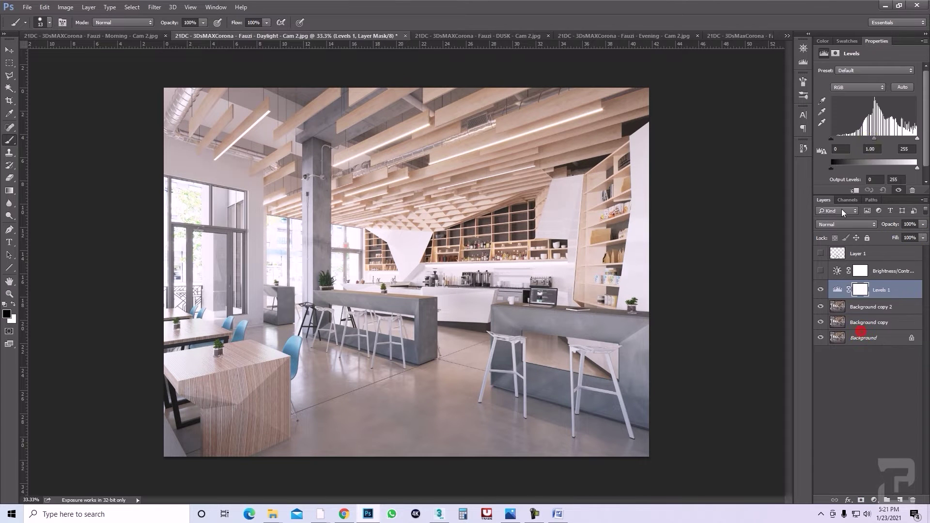
Darken the midtones in Levels so it reads 20, 0.84, 252.
left_click_drag(874, 139, 837, 139)
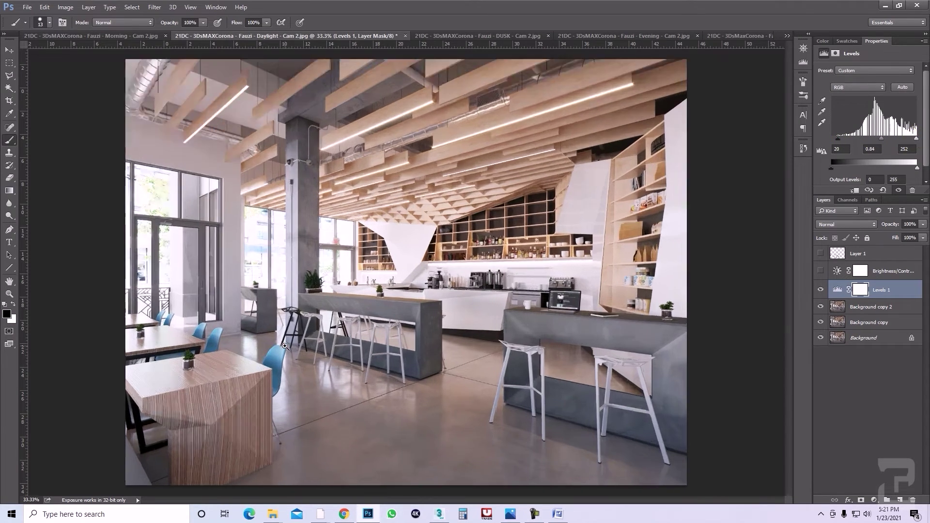
scroll(260, 361, "up", 3)
left_click(834, 325)
left_click(880, 290)
Re-show the Brightness/Contrast layer, set brightness to 12, and target its mask.
left_click(820, 270)
left_click(886, 270)
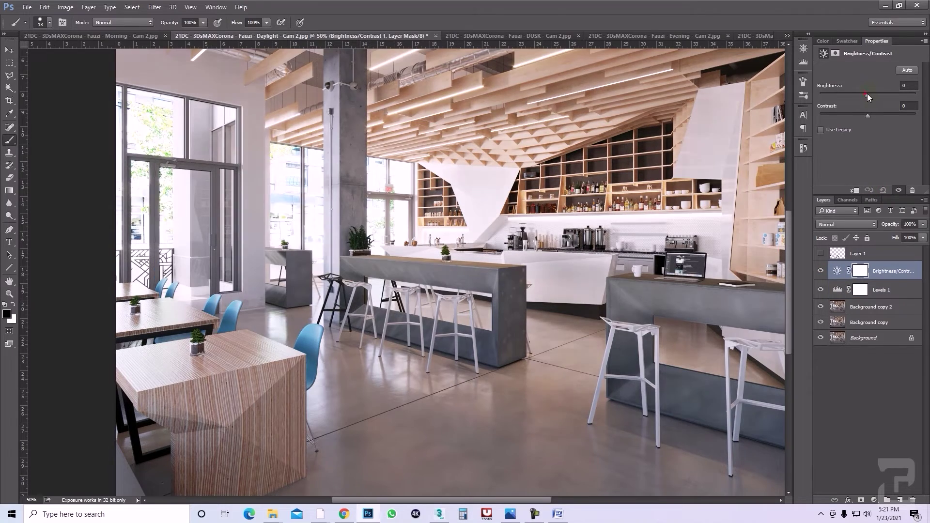
mouse_move(867, 95)
left_mouse_down()
mouse_move(867, 115)
mouse_move(870, 95)
left_mouse_up()
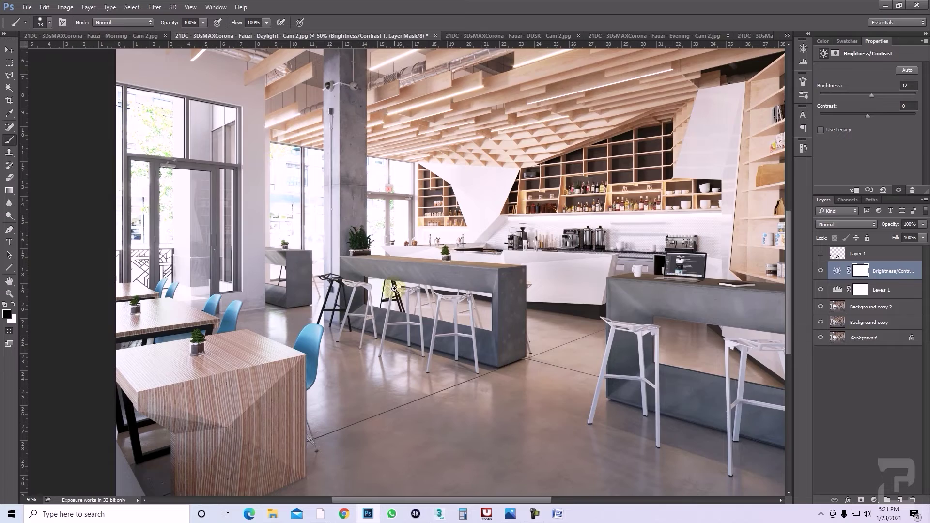
key("ctrl+minus")
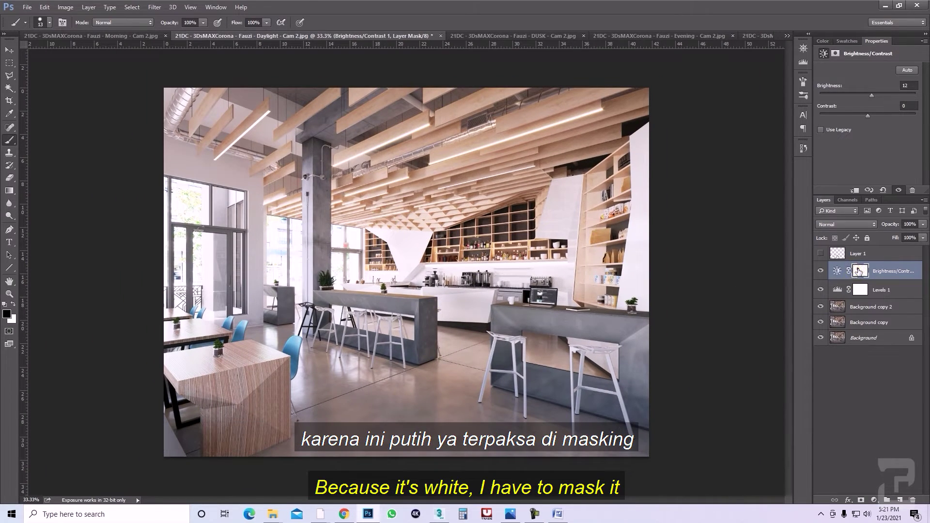
left_click(860, 271)
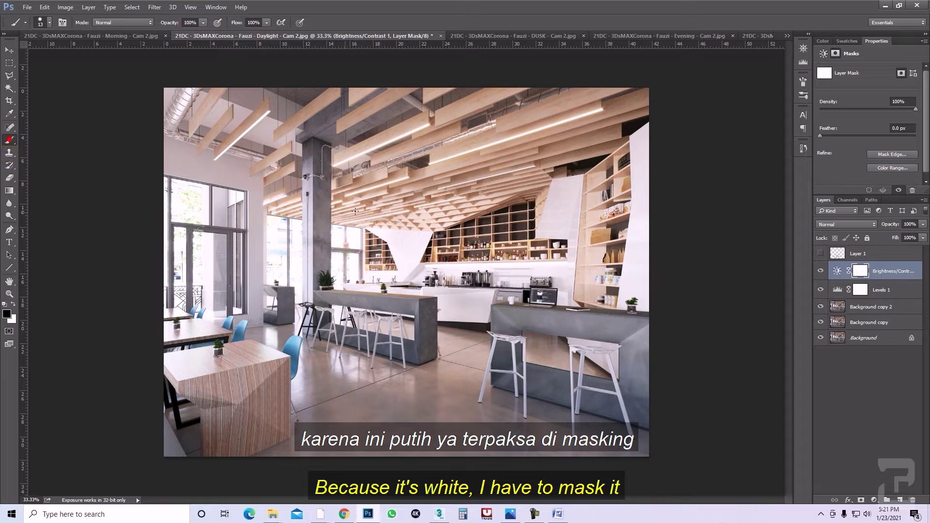
Set the brush to size 77, low hardness and 15% opacity.
left_click(49, 23)
left_click_drag(58, 53, 78, 53)
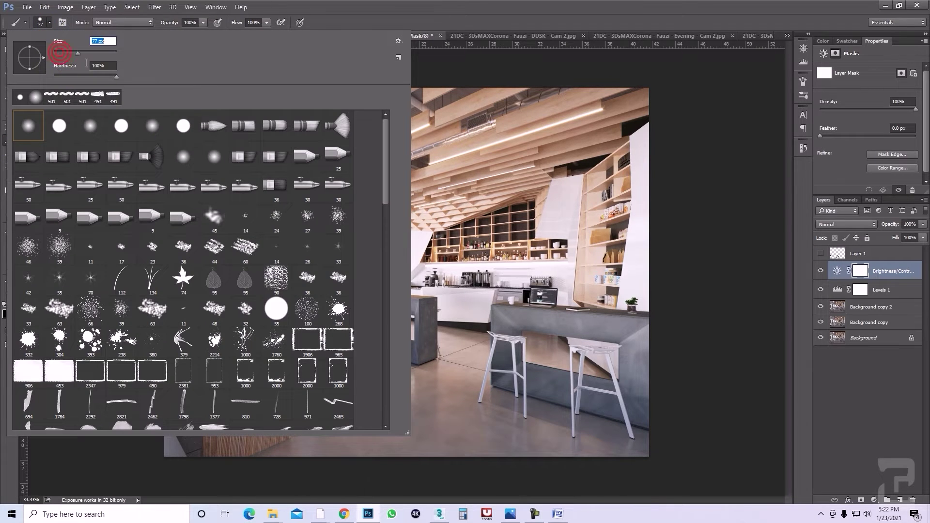
left_click(74, 76)
left_click(203, 23)
left_click(339, 193)
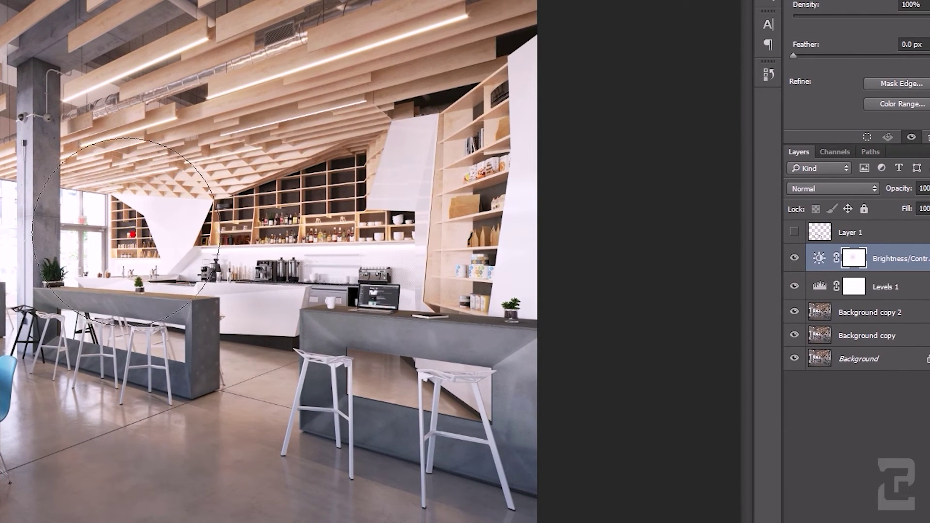
Paint black on the Brightness/Contrast, Levels and Screen copy masks over the shelf near the window.
left_click(129, 199)
key("bracketleft")
key("bracketleft")
key("bracketleft")
left_click_drag(102, 232, 159, 272)
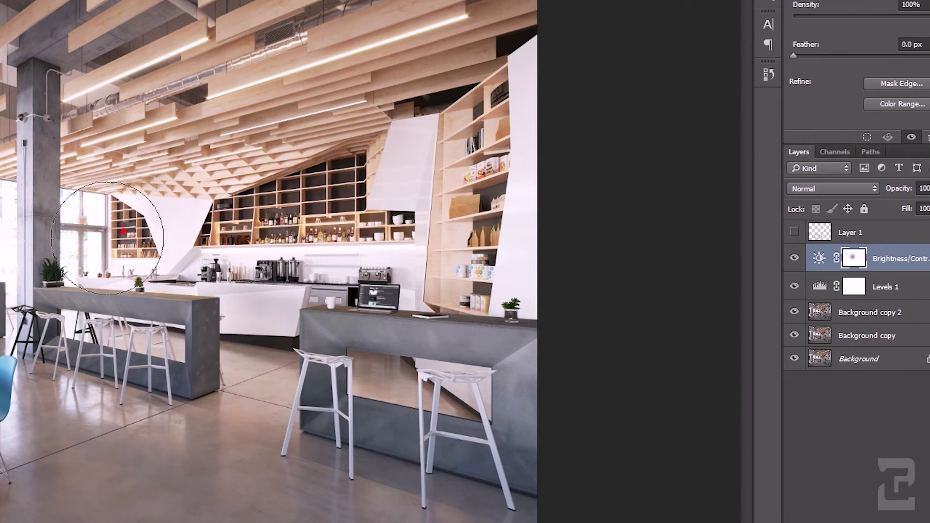
left_click(854, 286)
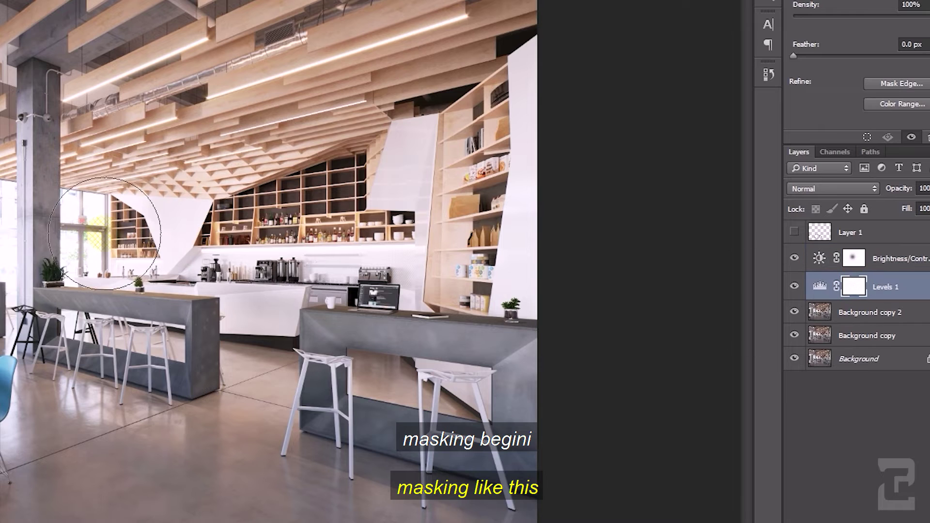
left_click(842, 334)
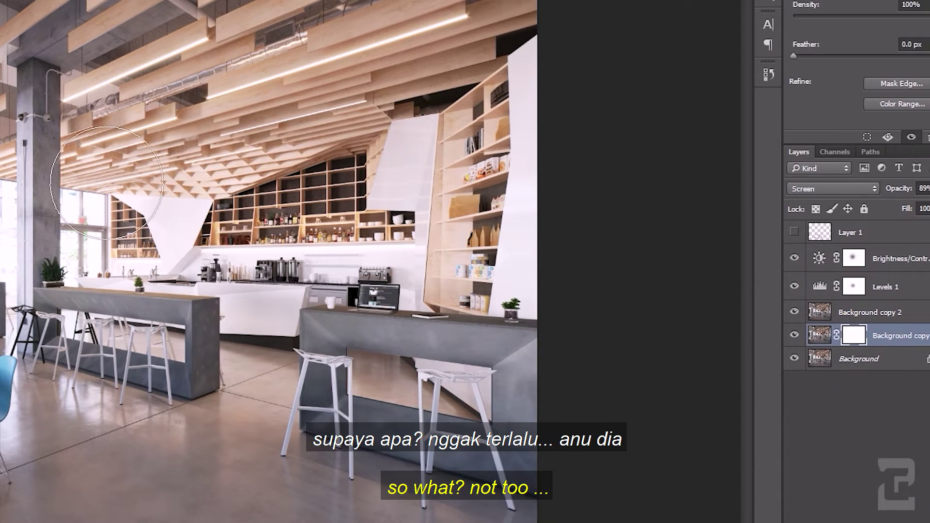
left_click_drag(85, 241, 117, 255)
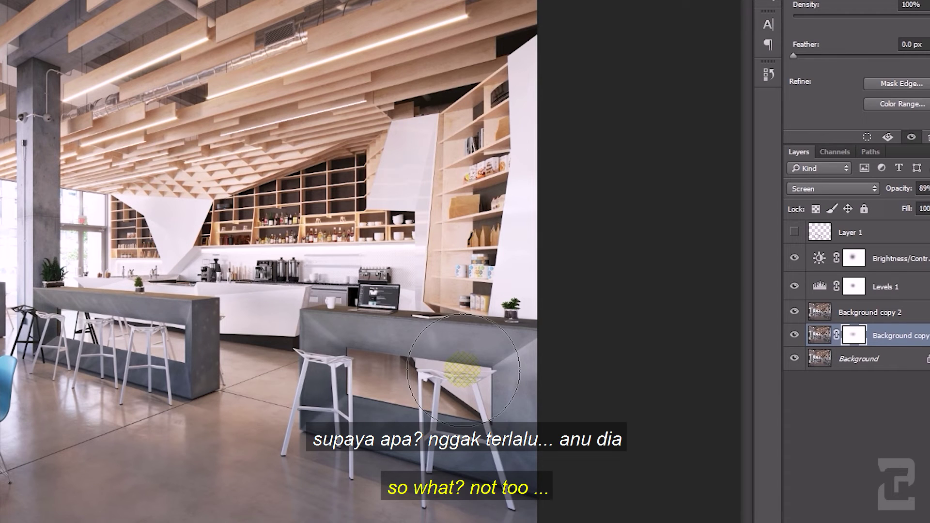
Step back and forward in History to keep the latest masking, then bring up Evening Cam 2.
left_click(768, 75)
left_click(690, 256)
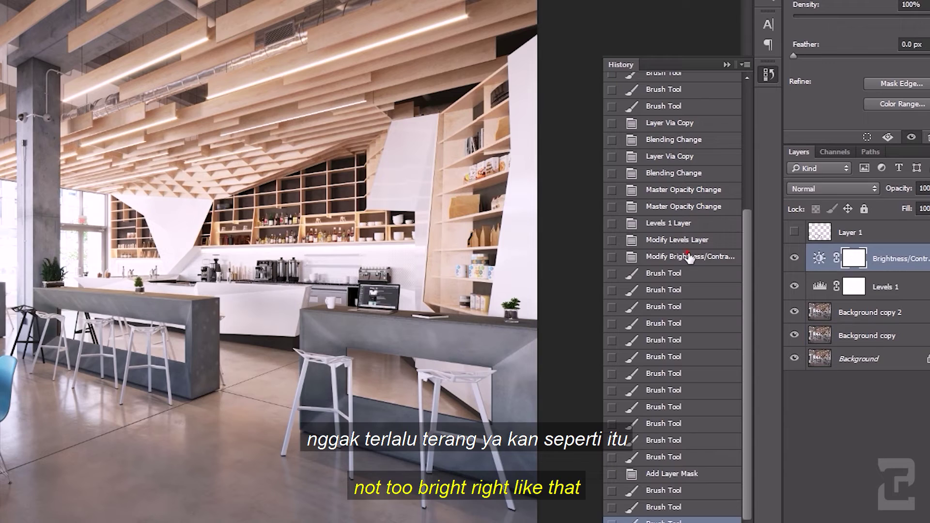
left_click(649, 519)
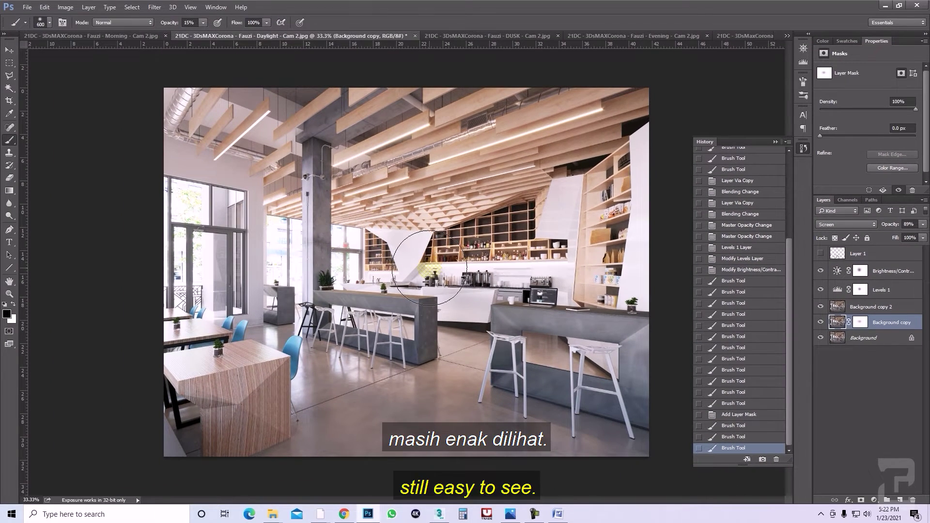
left_click(657, 35)
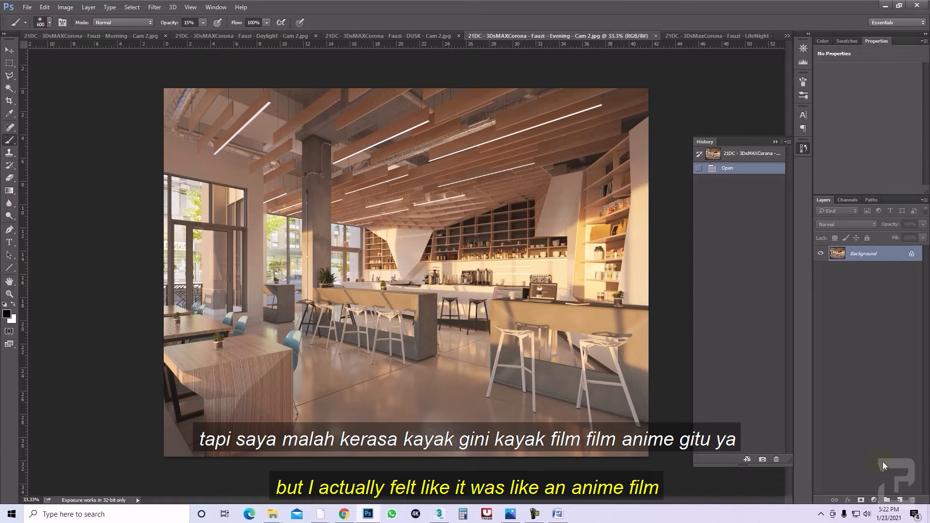
left_click(874, 500)
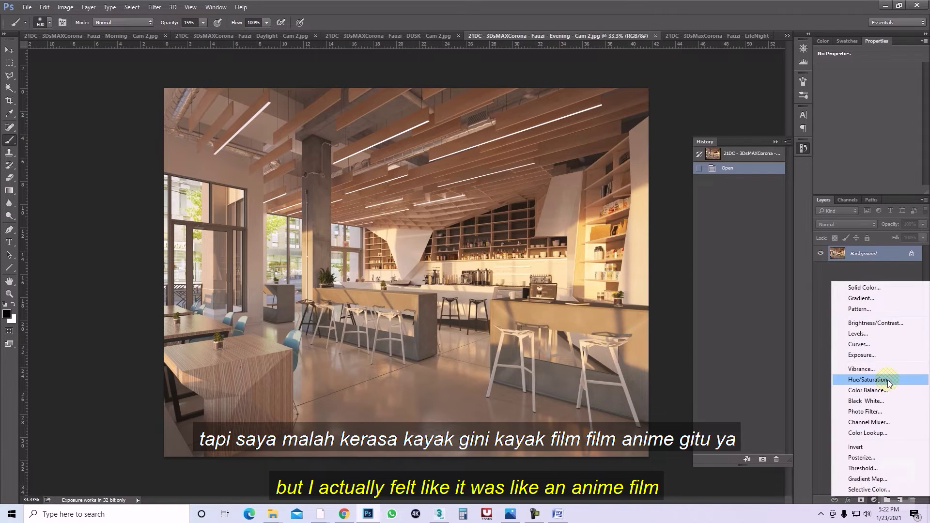
Add a Brightness/Contrast layer to the Evening render, comparing before and after, settling at brightness 32, contrast 6.
left_click(882, 270)
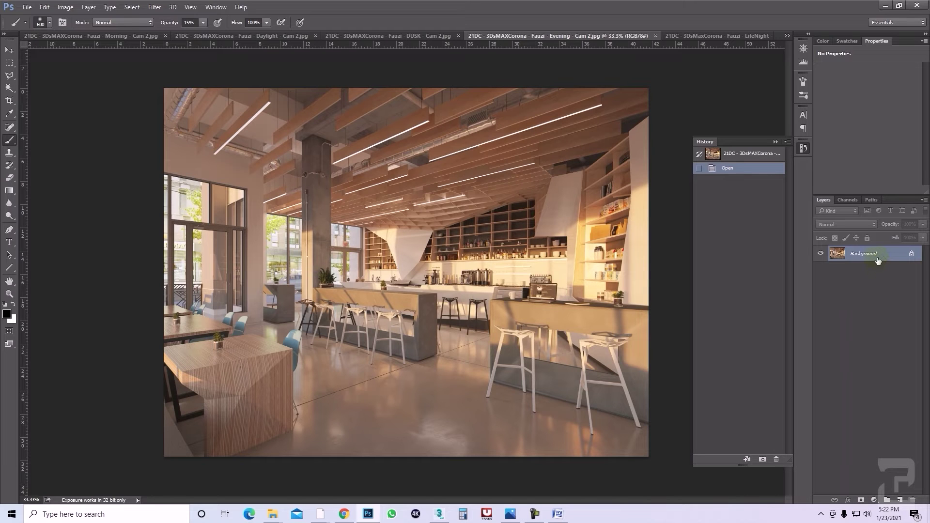
left_click(873, 499)
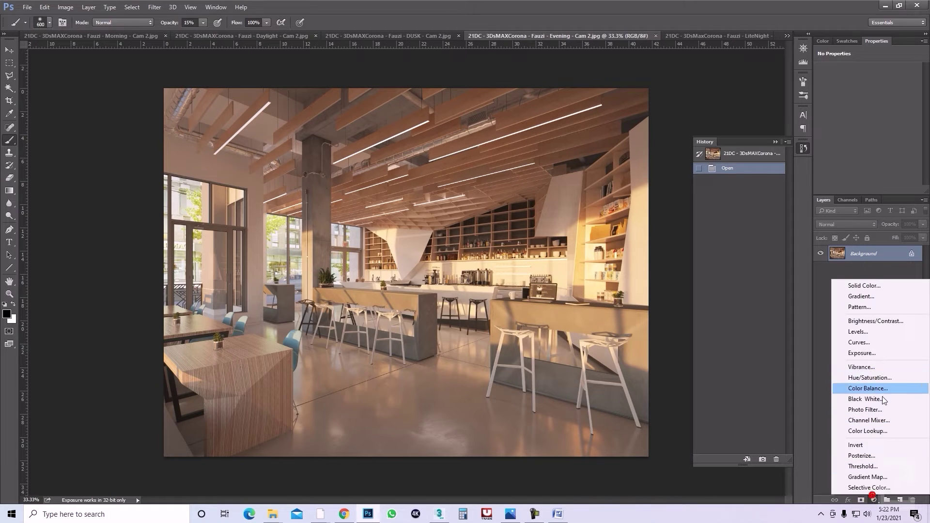
left_click(876, 321)
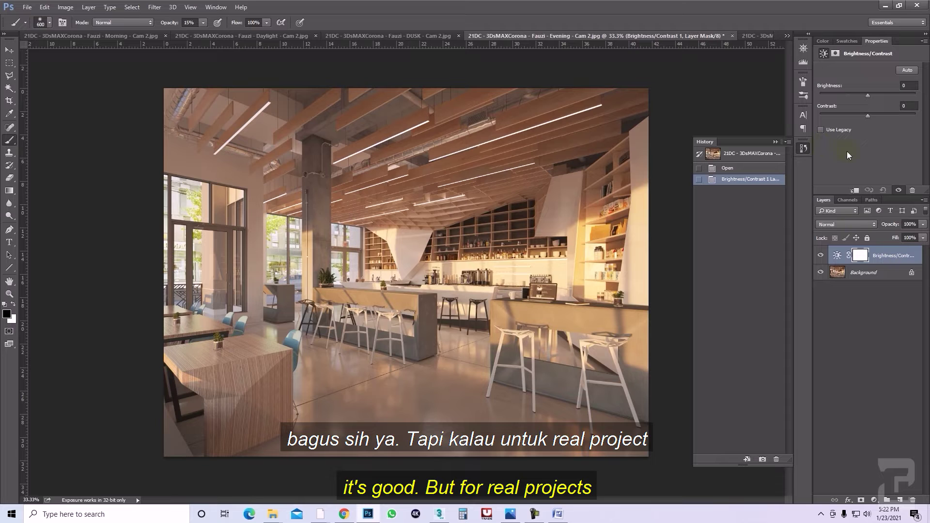
left_click_drag(866, 95, 879, 94)
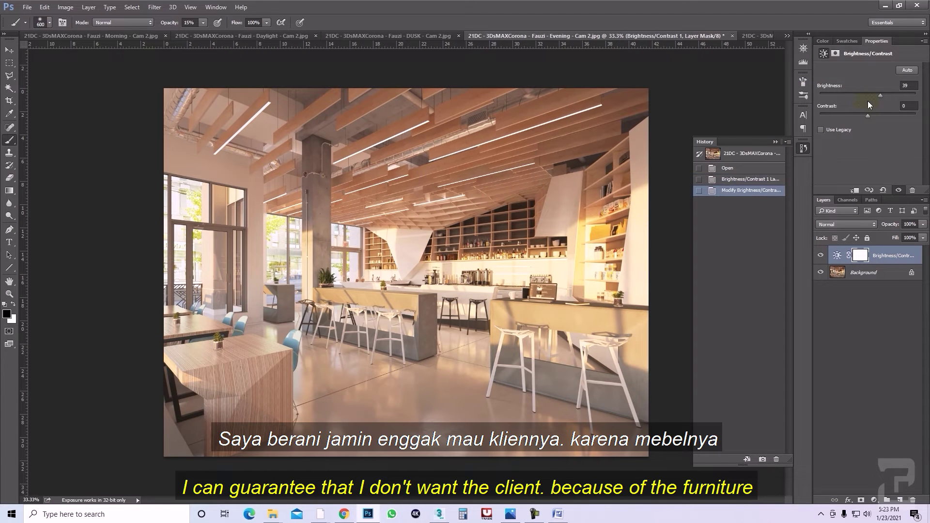
mouse_move(868, 117)
left_mouse_down()
mouse_move(877, 116)
mouse_move(843, 114)
mouse_move(876, 115)
mouse_move(884, 95)
left_mouse_up()
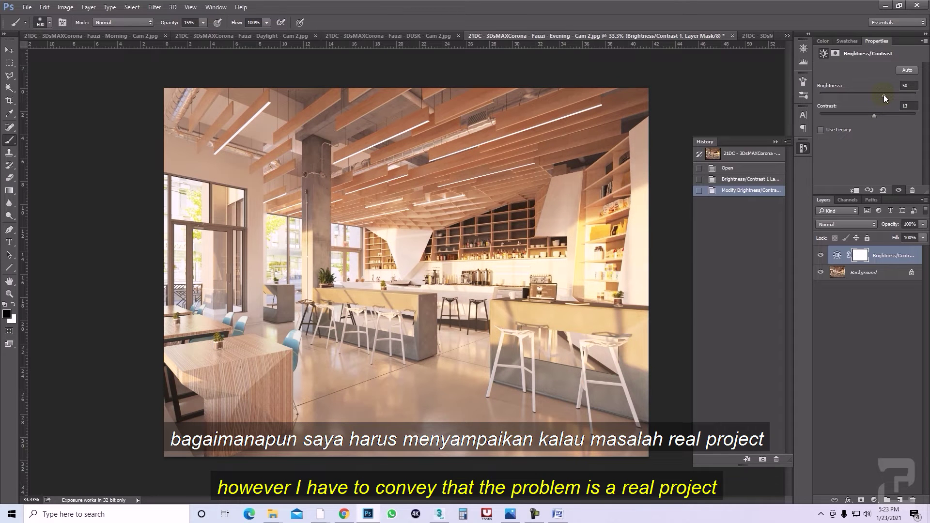
left_click_drag(859, 113, 869, 115)
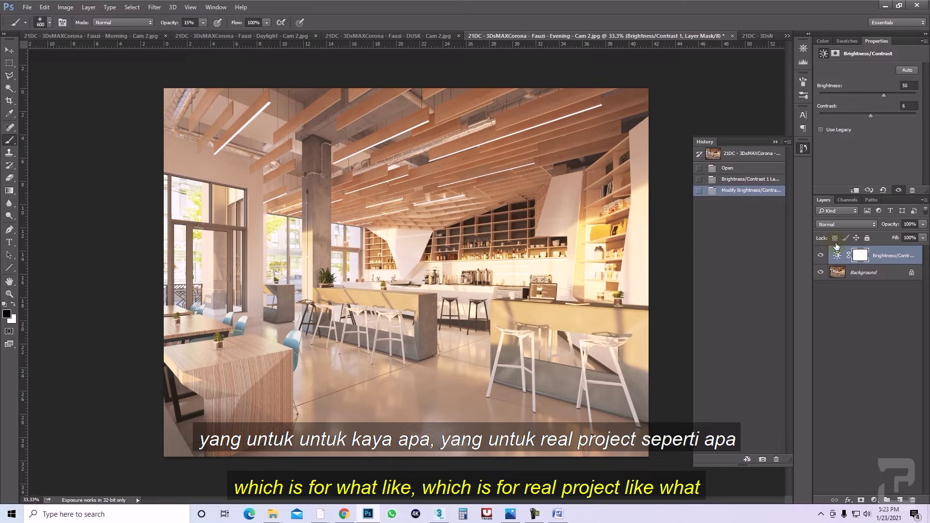
left_click(819, 255)
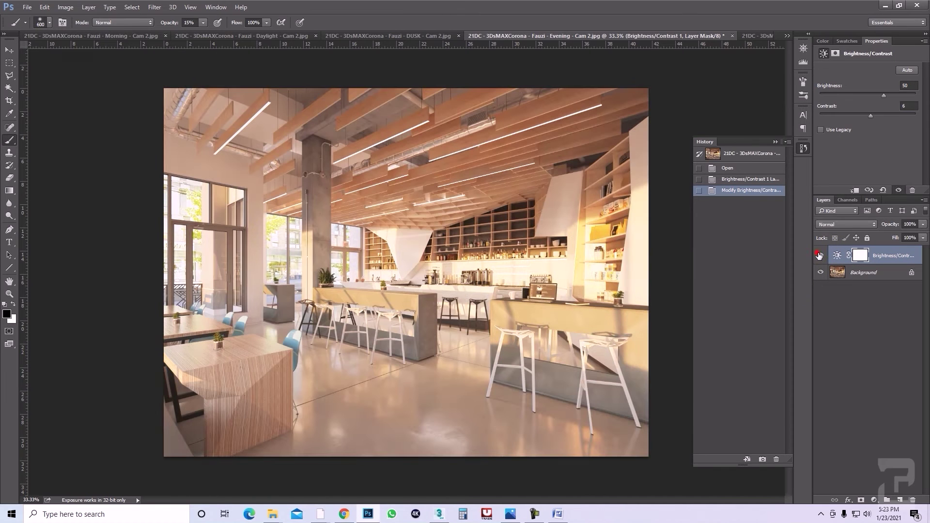
mouse_move(885, 95)
left_mouse_down()
mouse_move(856, 113)
mouse_move(880, 98)
left_mouse_up()
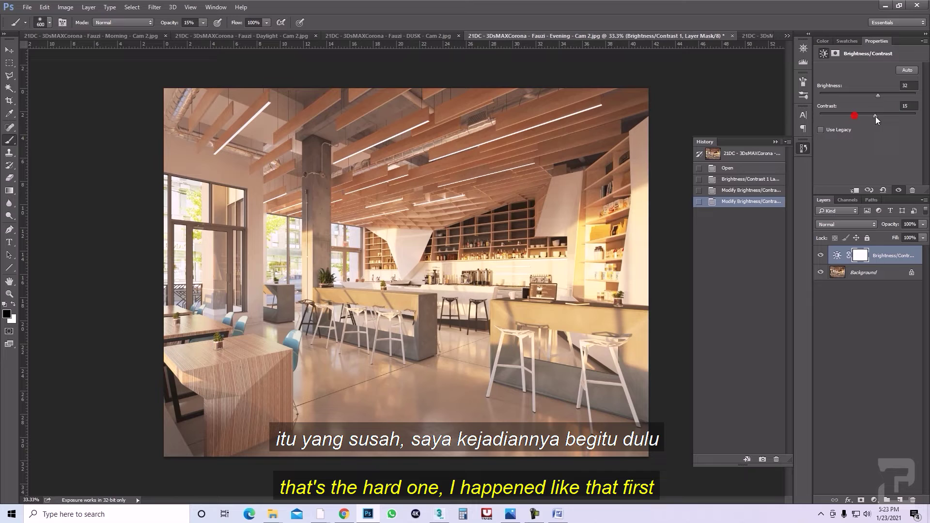
mouse_move(870, 116)
left_mouse_down()
mouse_move(852, 115)
mouse_move(870, 115)
left_mouse_up()
left_click(874, 499)
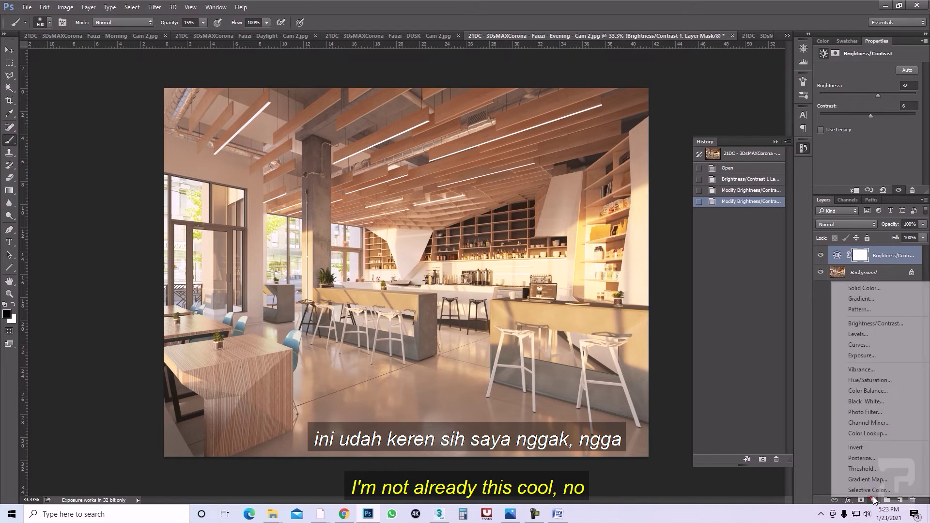
Add a hidden Color Balance layer shifting Evening's shadows toward blue and cyan, then switch to DUSK - Cam 2.
left_click(870, 393)
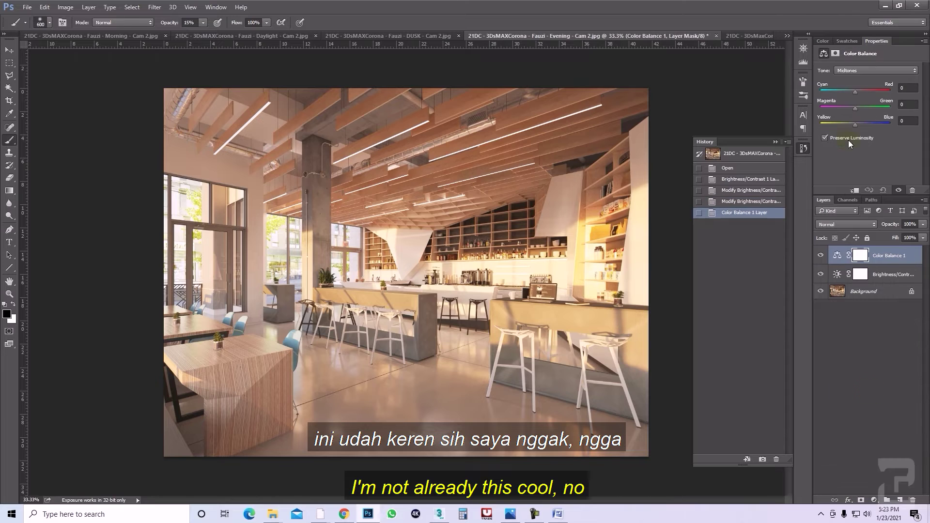
left_click(847, 73)
left_click_drag(855, 127, 856, 126)
left_click_drag(852, 92, 853, 92)
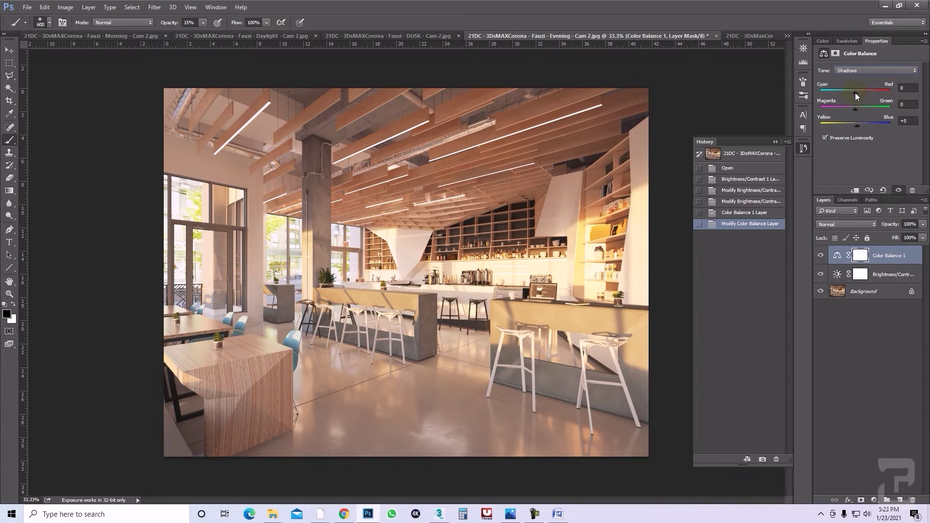
left_click(820, 255)
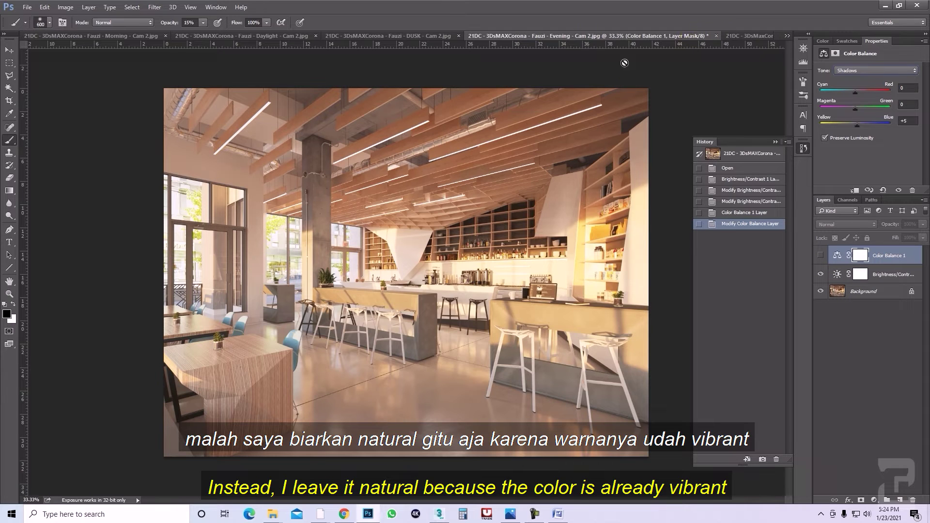
left_click(391, 36)
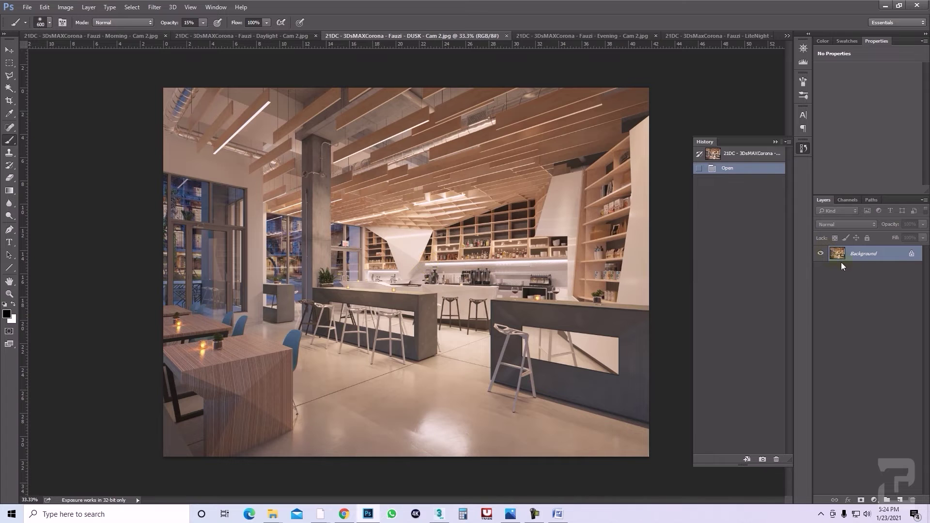
Duplicate the dusk render as a Screen layer at about 47% opacity.
key("ctrl+j")
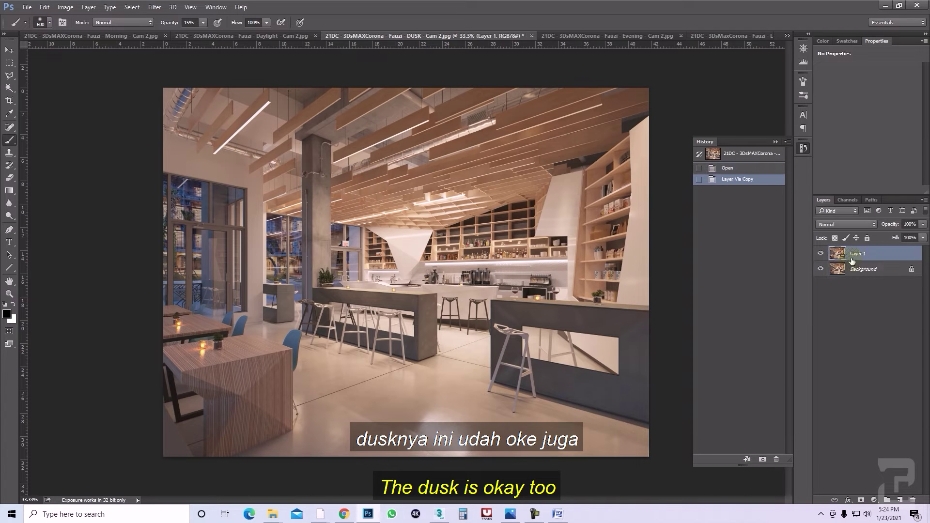
left_click(850, 223)
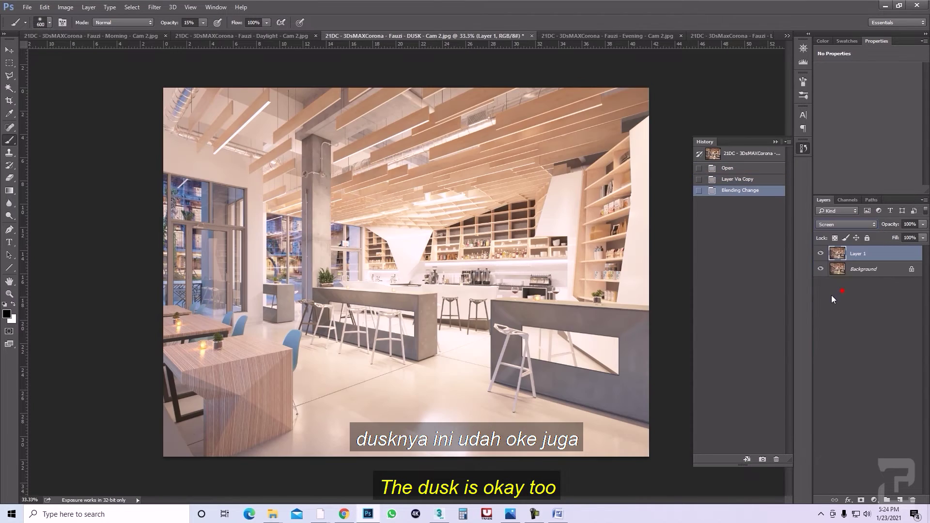
left_click(844, 291)
left_click(922, 224)
left_click_drag(901, 234, 893, 236)
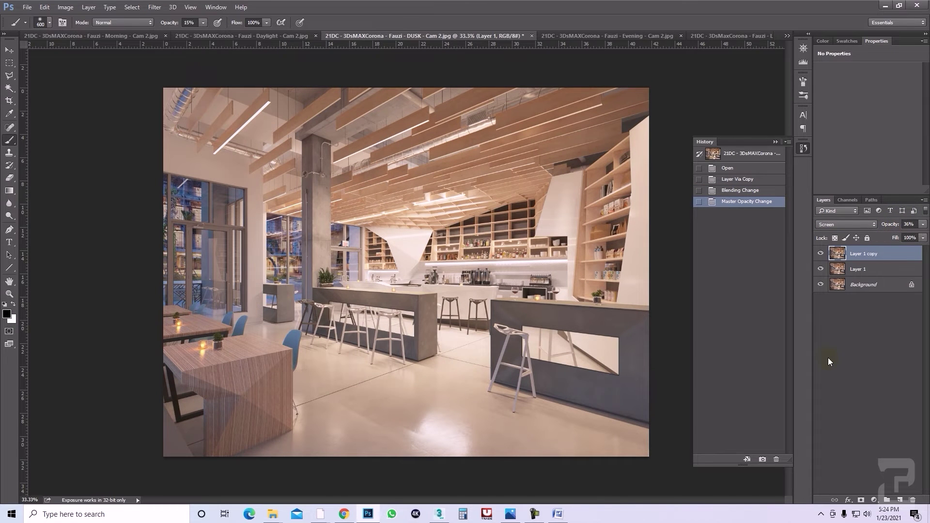
Duplicate it again as a Soft Light layer at 43%, then reselect Layer 1.
key("ctrl+j")
left_click(850, 224)
left_click(827, 325)
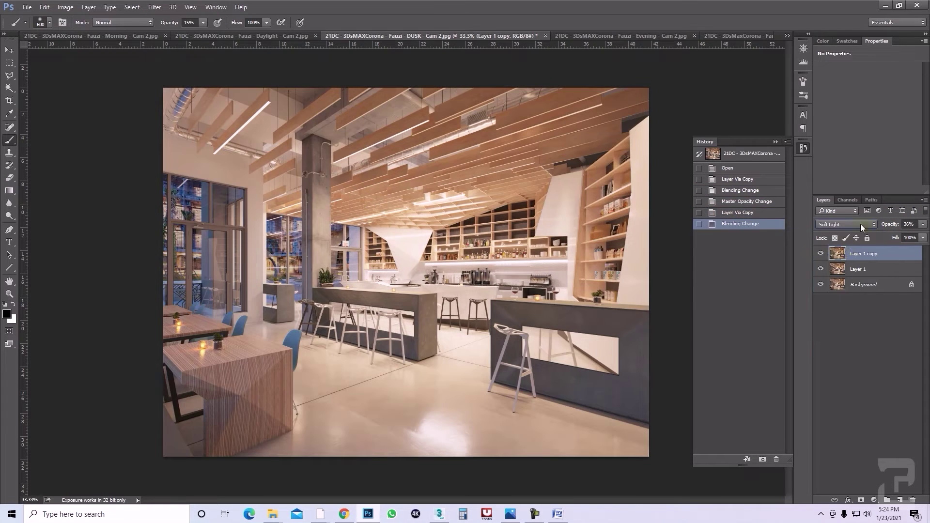
left_click(820, 253)
left_click(923, 225)
left_click_drag(896, 232, 898, 234)
left_click(858, 269)
left_click(918, 225)
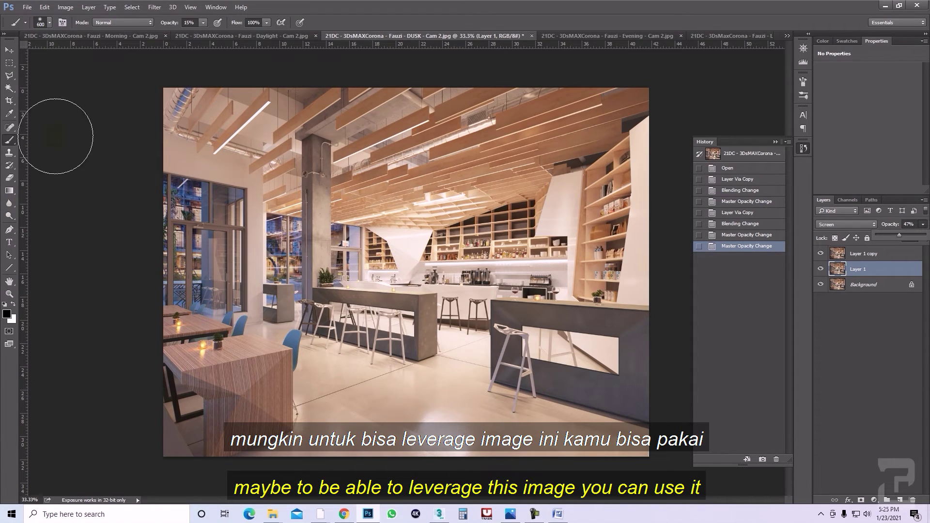
Switch to the Move tool, leaving Layer 1 in Screen at 47%.
left_click(9, 50)
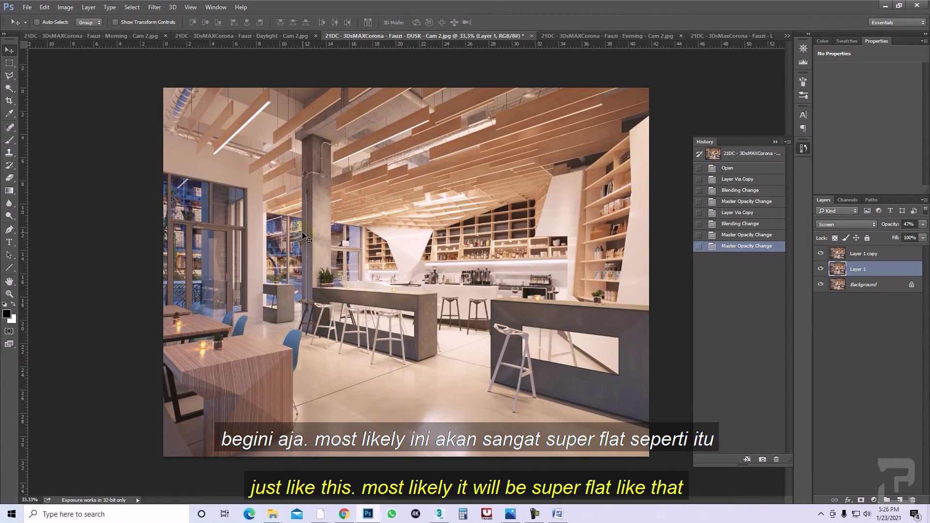
Bring up the LiteNight render and duplicate it as a Screen layer at 39% opacity.
left_click(517, 37)
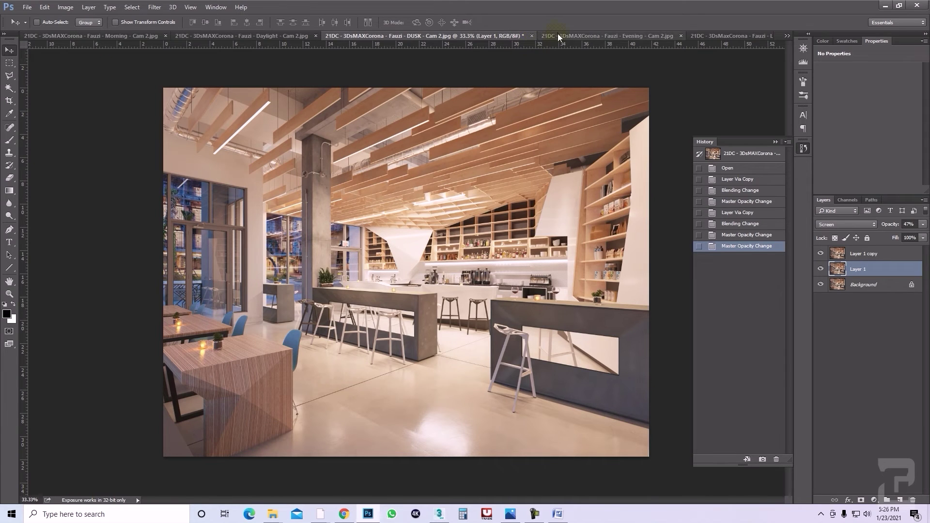
left_click(732, 36)
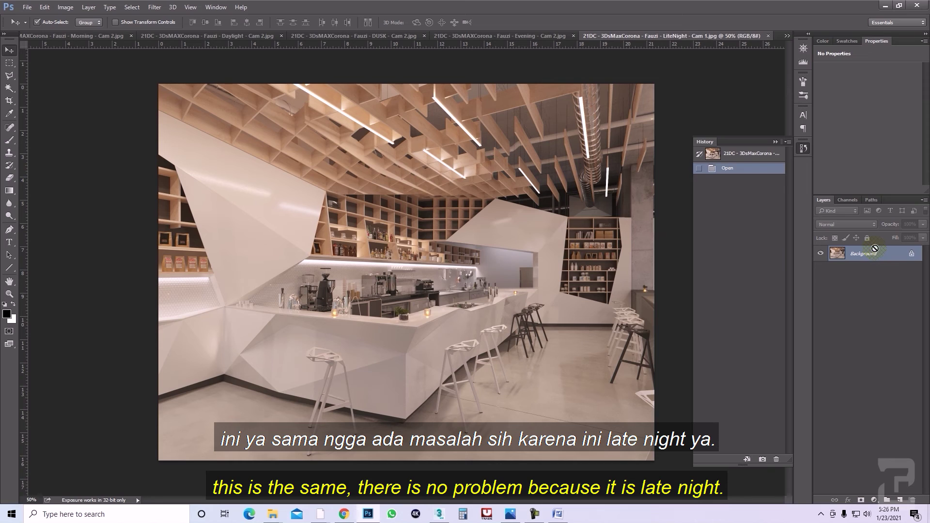
key("ctrl+j")
left_click(855, 226)
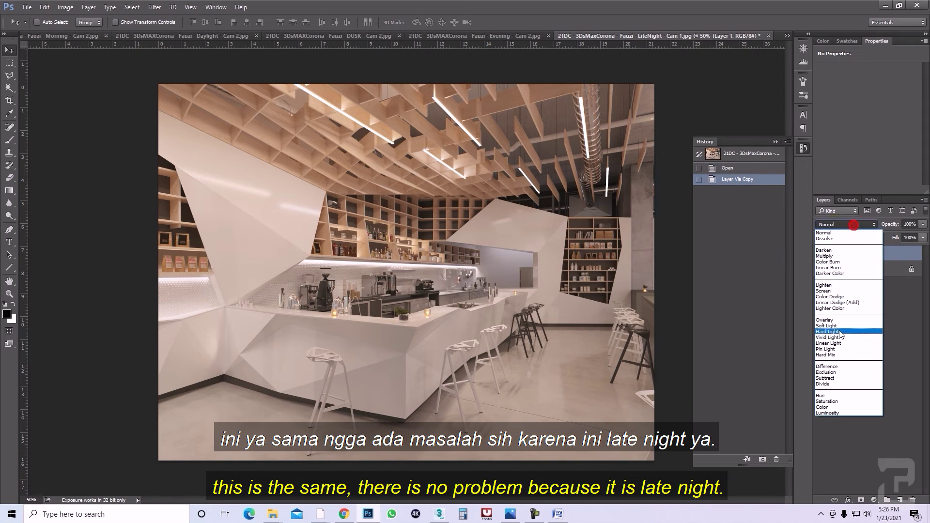
left_click(845, 295)
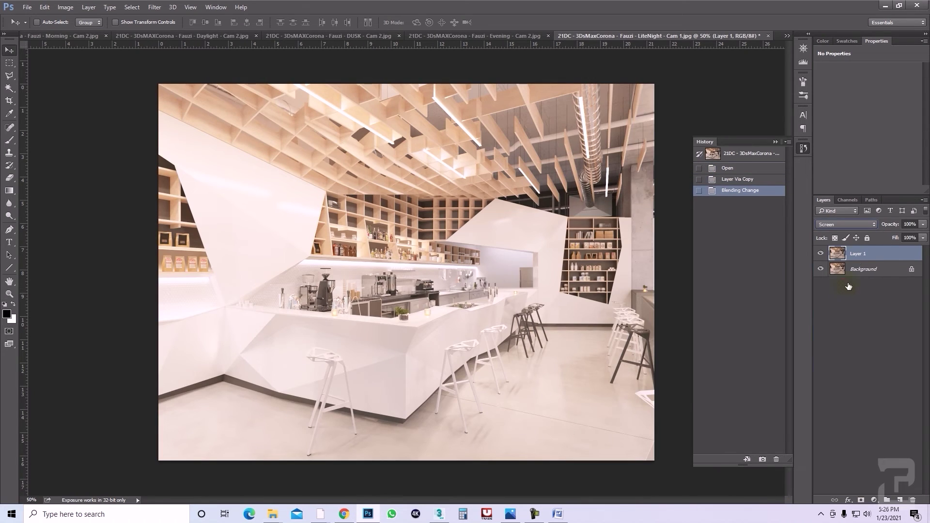
left_click(923, 224)
left_click_drag(920, 236, 892, 236)
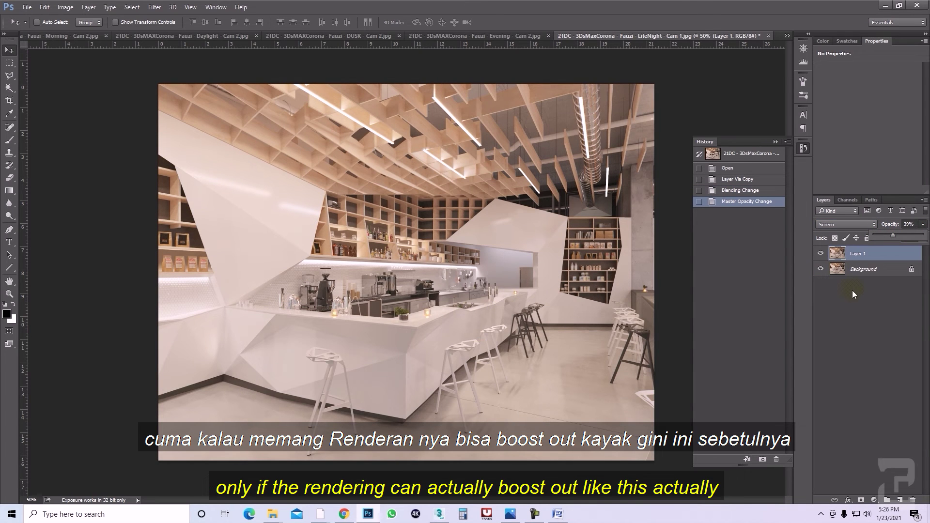
Add a Soft Light copy with raised opacity, then raise Layer 1's Screen opacity.
key("ctrl+j")
left_click(850, 225)
left_click(840, 327)
left_click(922, 224)
left_click_drag(894, 236, 912, 237)
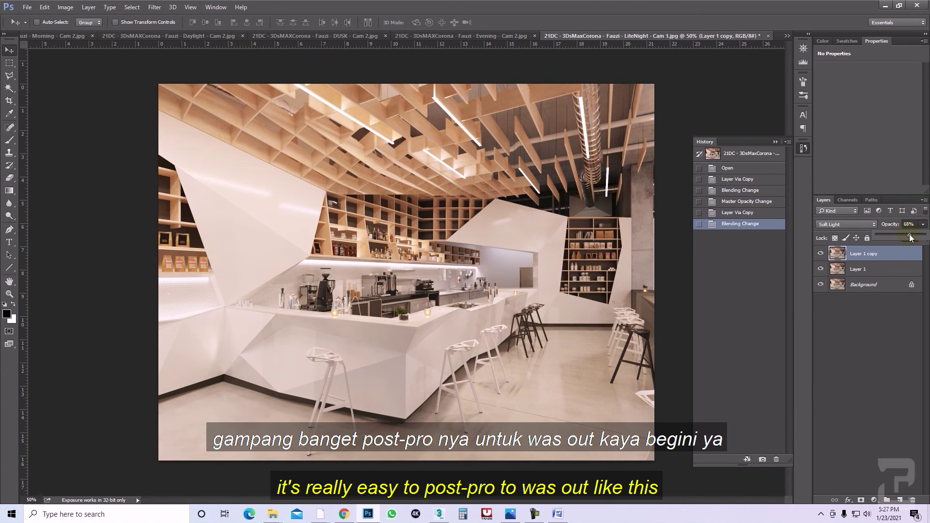
left_click(858, 269)
left_click(924, 224)
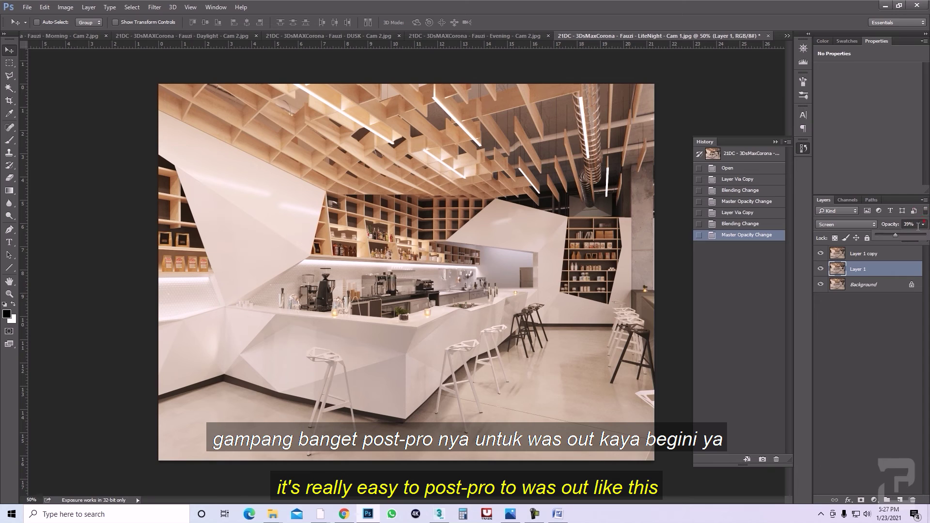
mouse_move(896, 237)
left_mouse_down()
mouse_move(914, 238)
mouse_move(903, 237)
left_mouse_up()
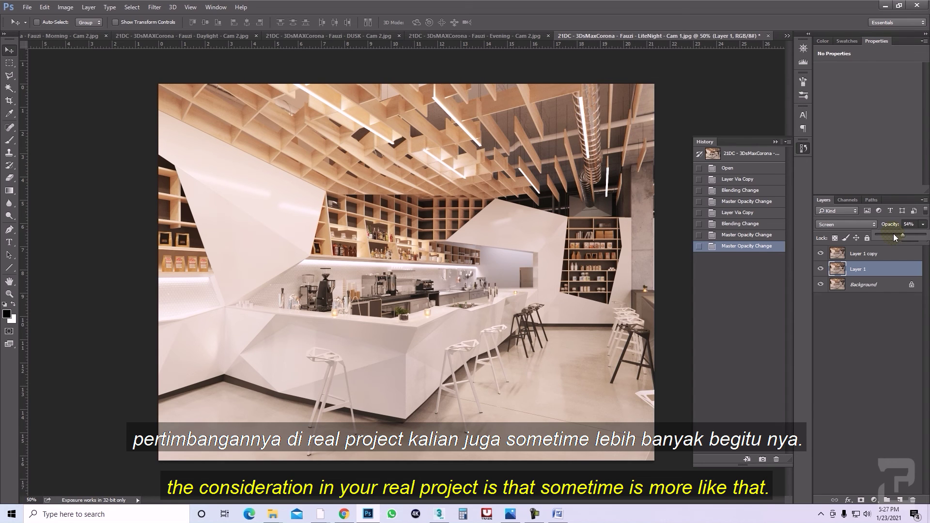
Toggle the LiteNight grading layers off and on to compare before and after.
left_click(820, 269)
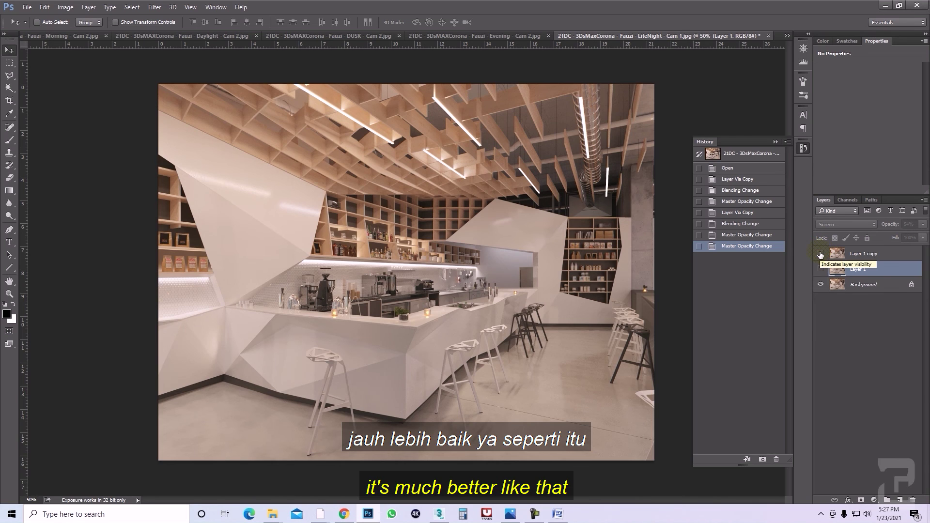
left_click(820, 254)
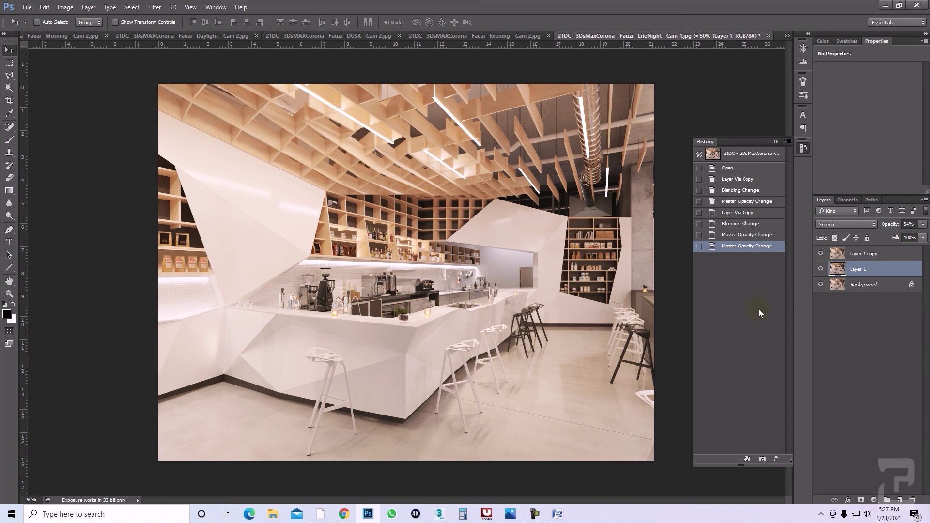
left_click(819, 270)
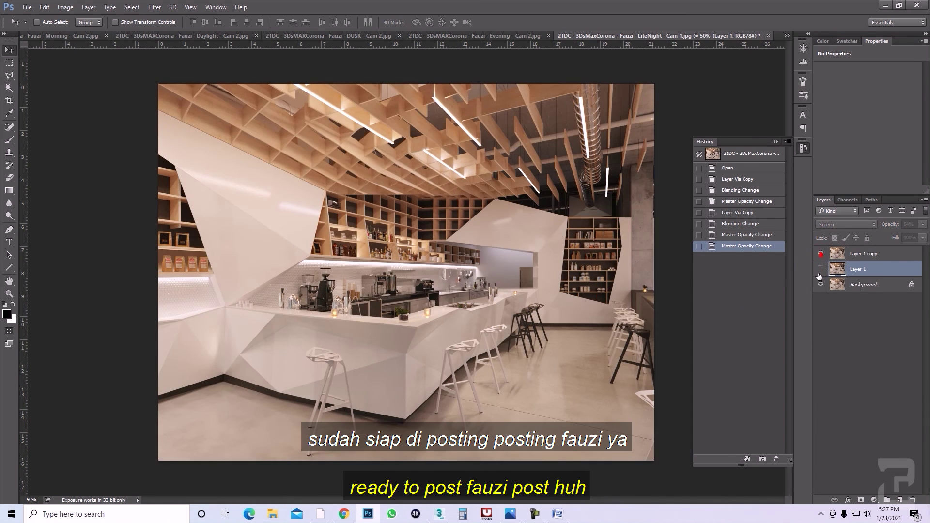
left_click(820, 269)
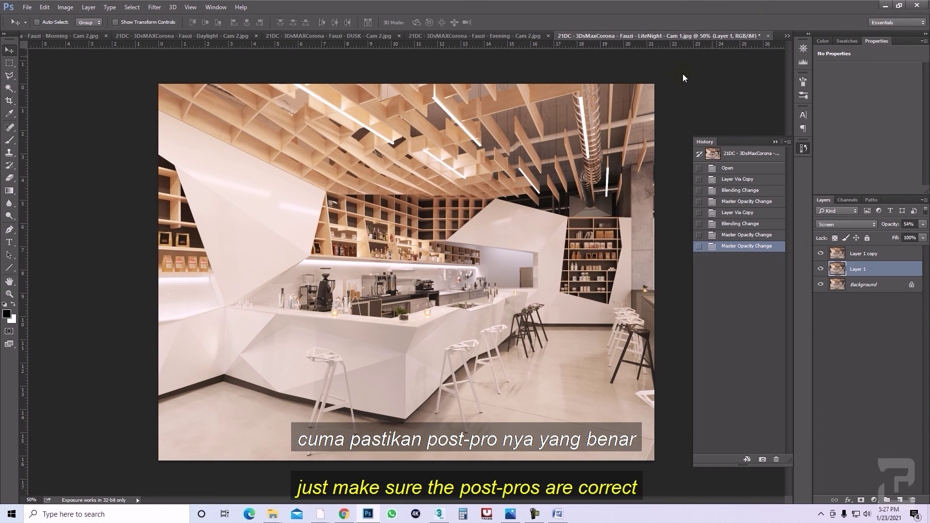
Check the open-documents list and start closing the Morning render.
left_click(787, 35)
left_click(750, 18)
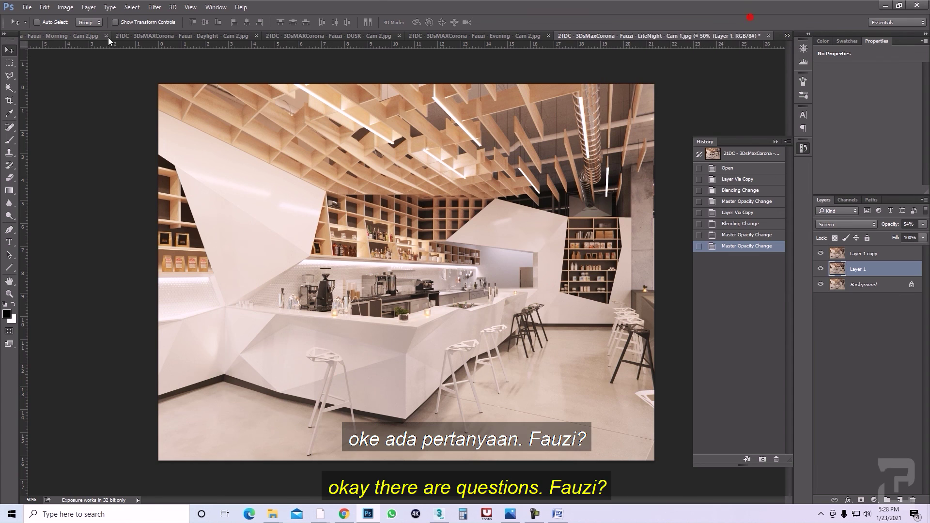
left_click(105, 36)
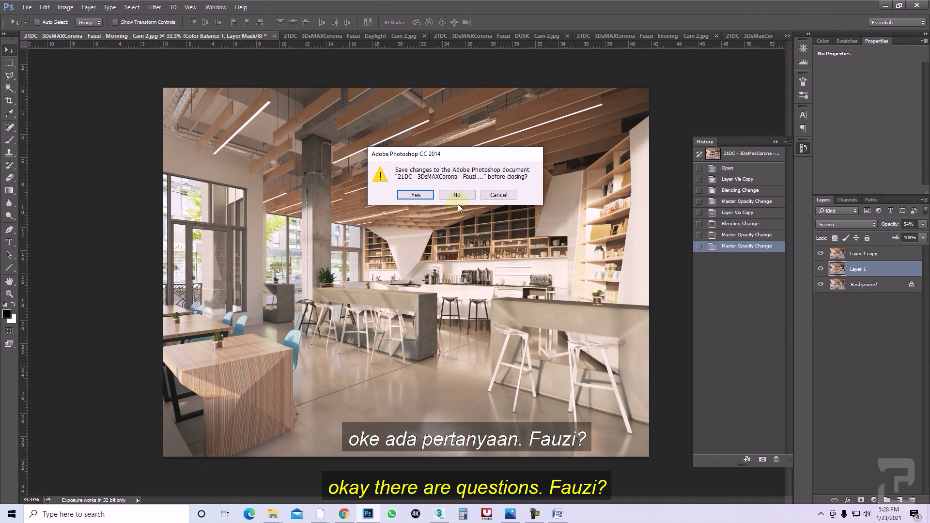
Discard changes and close the Morning, Daylight Cam 1 and Daylight Cam 2 documents.
left_click(450, 196)
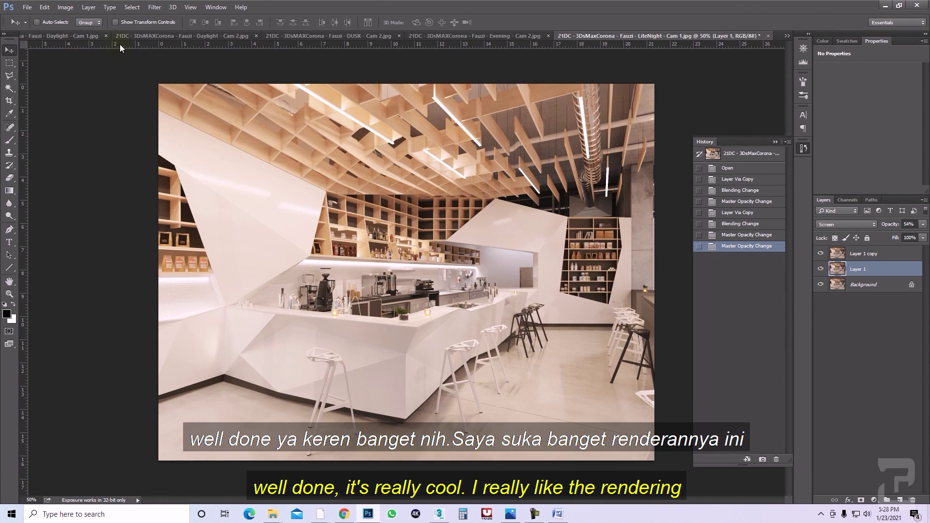
left_click(106, 37)
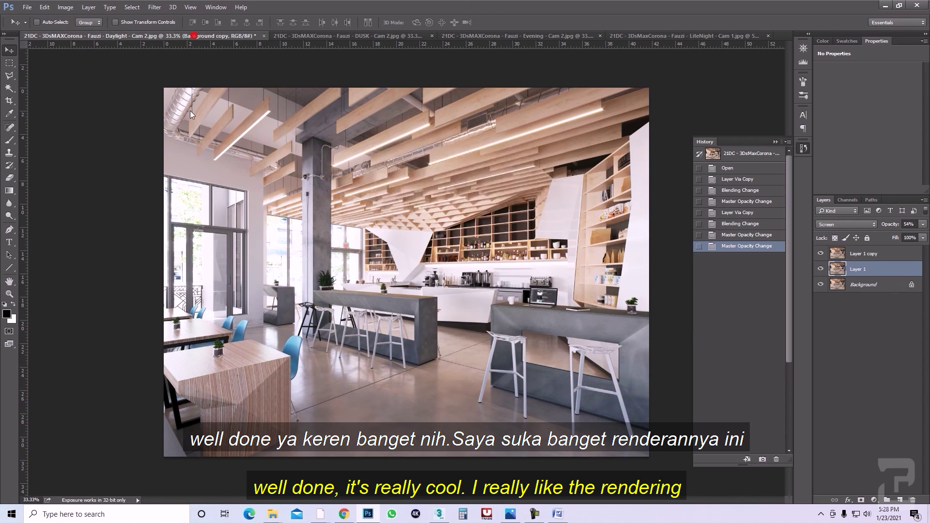
key("ctrl+w")
left_click(450, 196)
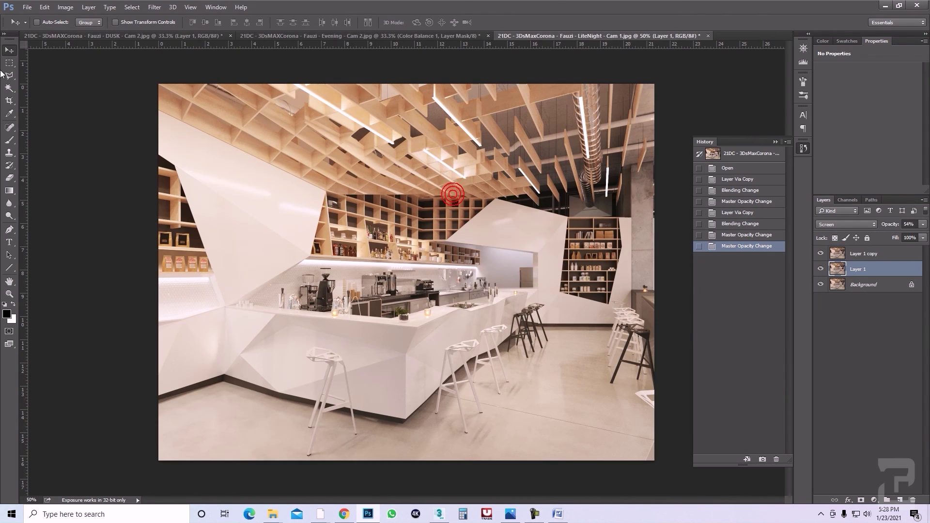